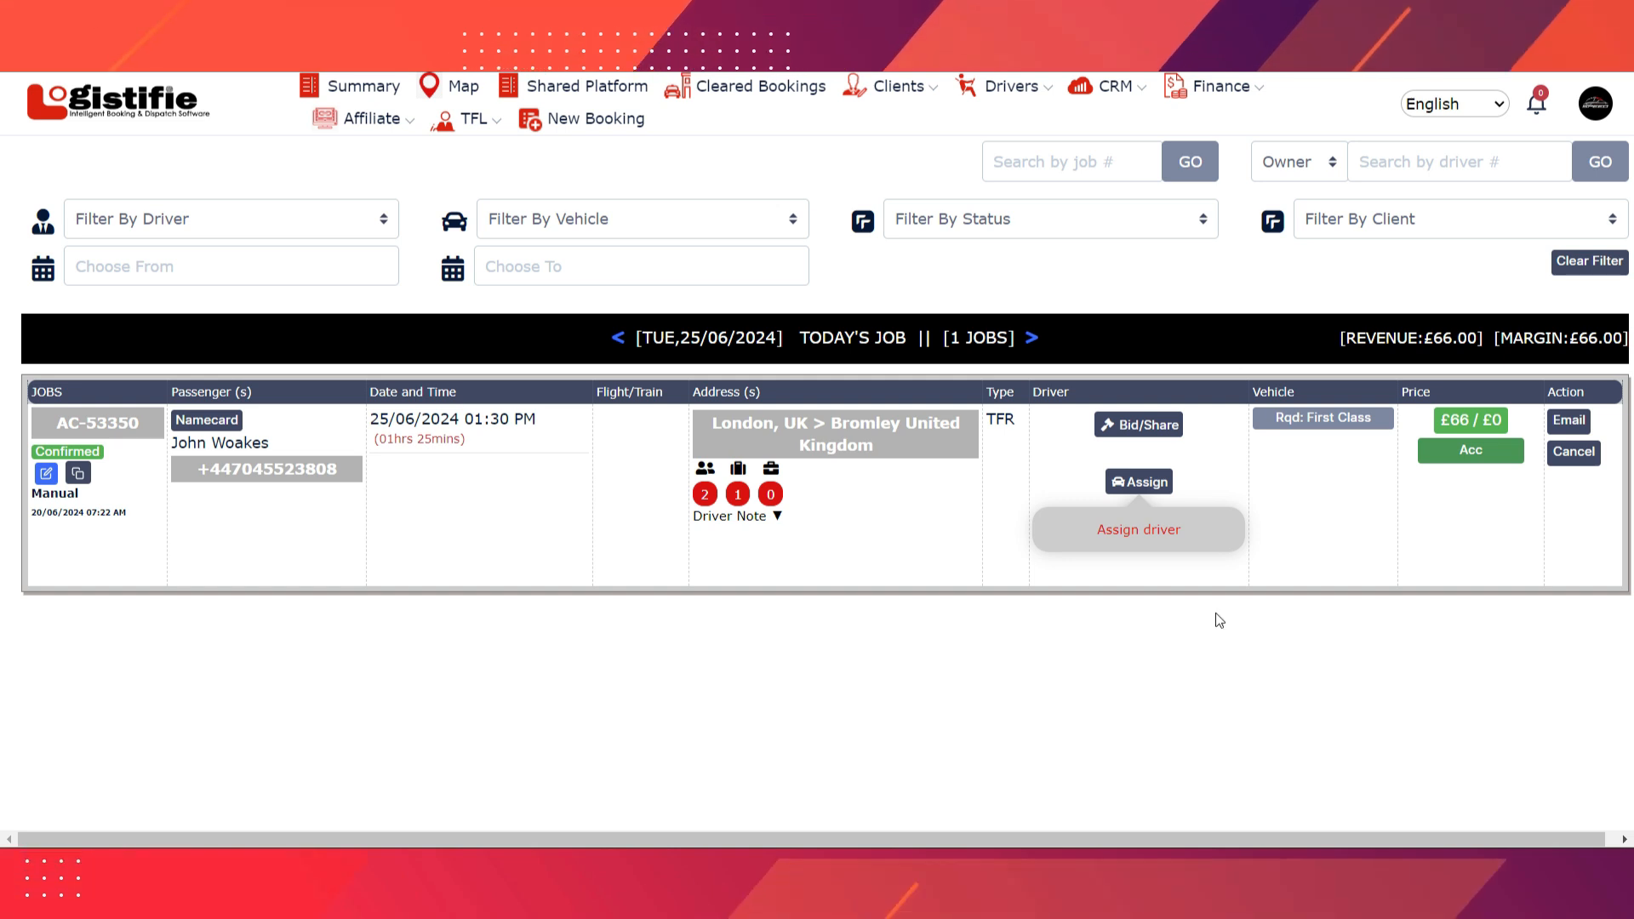
- Assign today's 01:30 PM job to the owner driver with the Mercedes GLA, sending the job docket without the passenger's phone number
click(1139, 483)
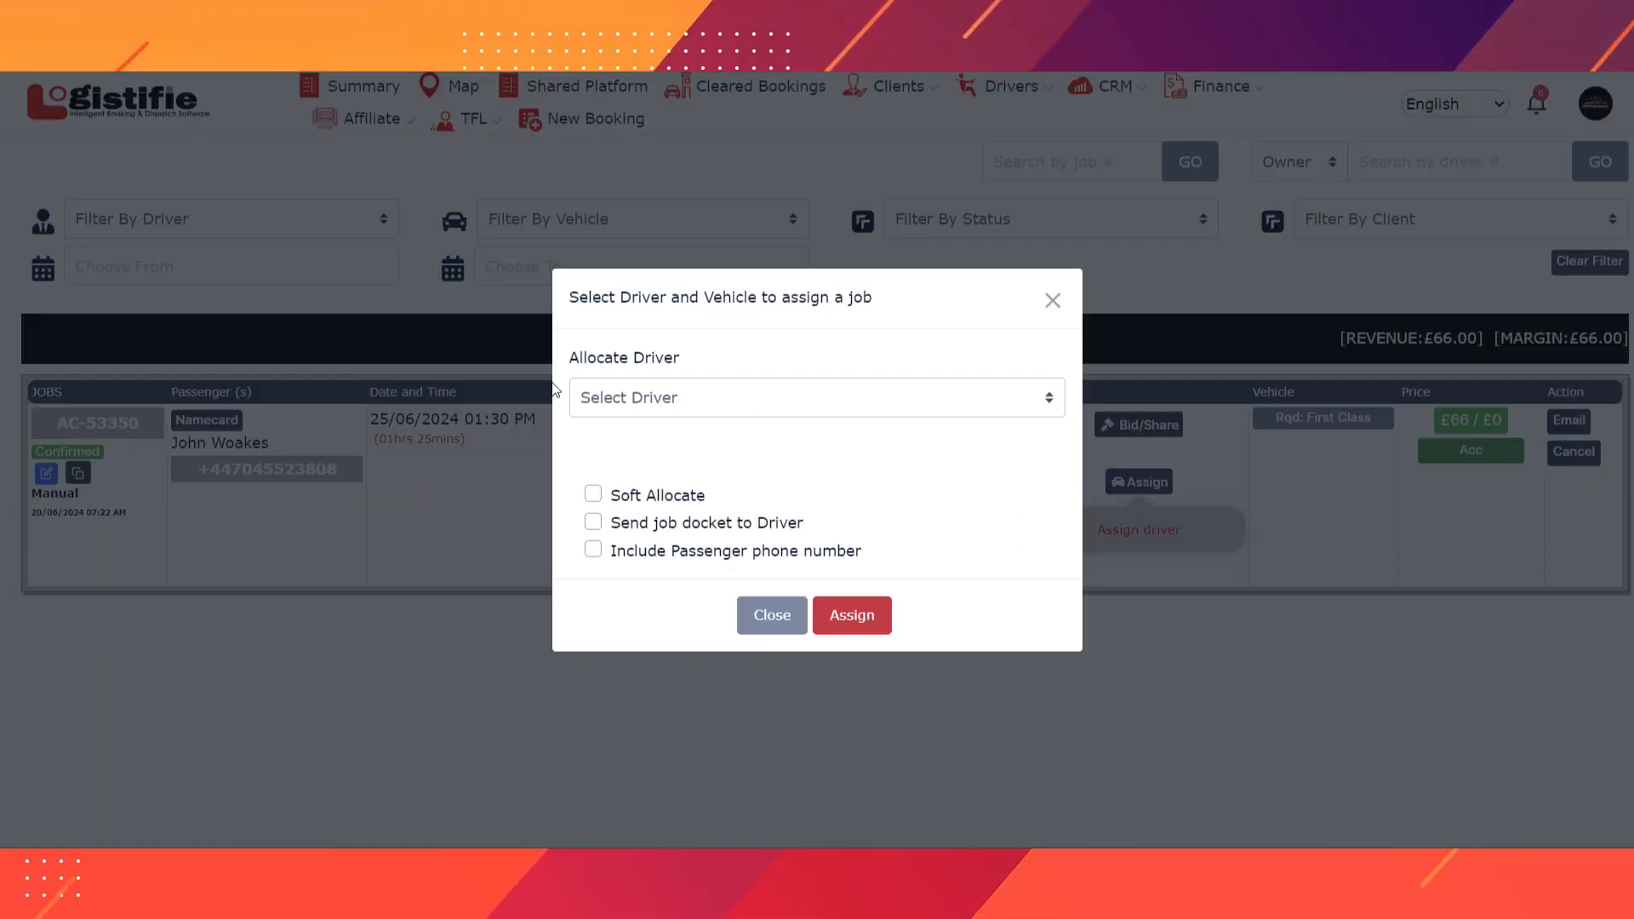
click(743, 399)
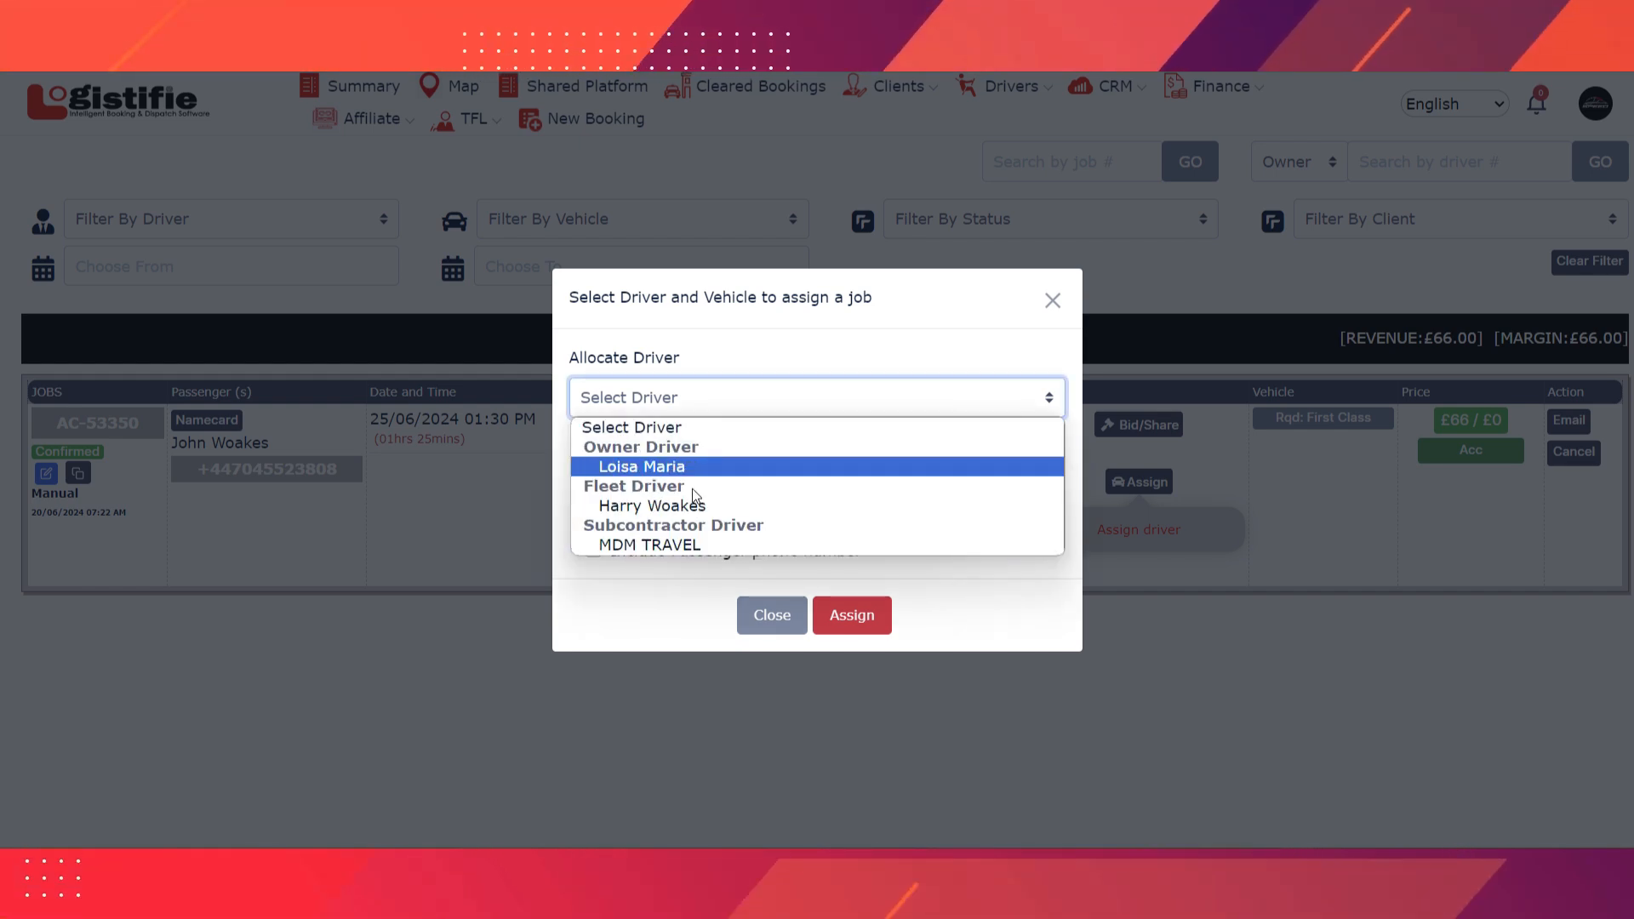
click(665, 469)
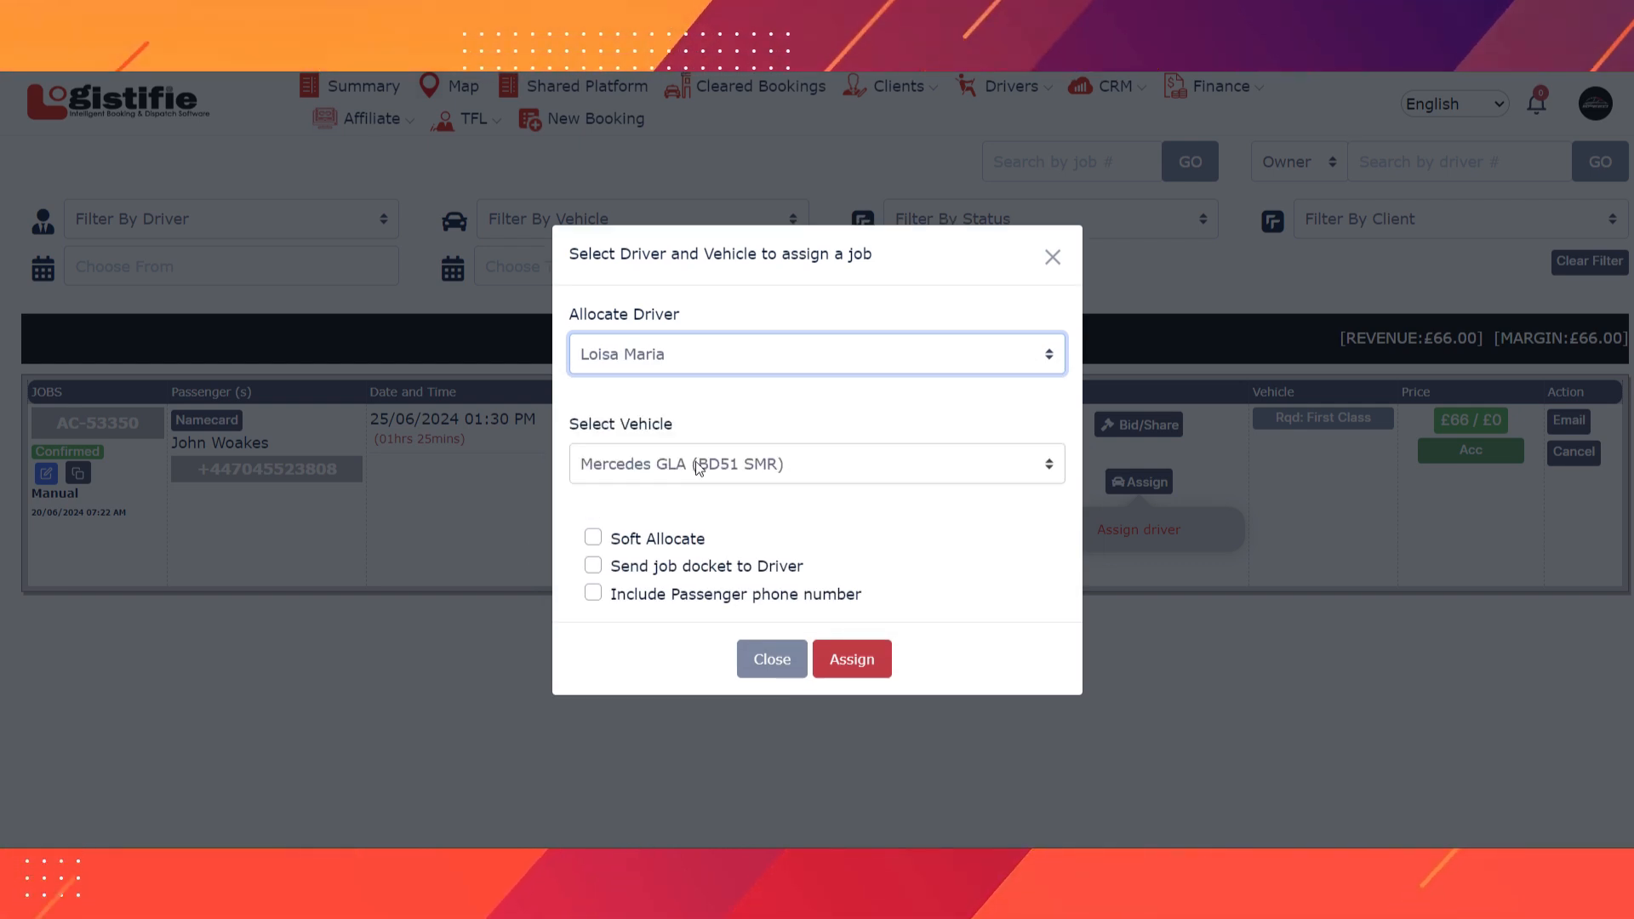
click(698, 469)
click(806, 505)
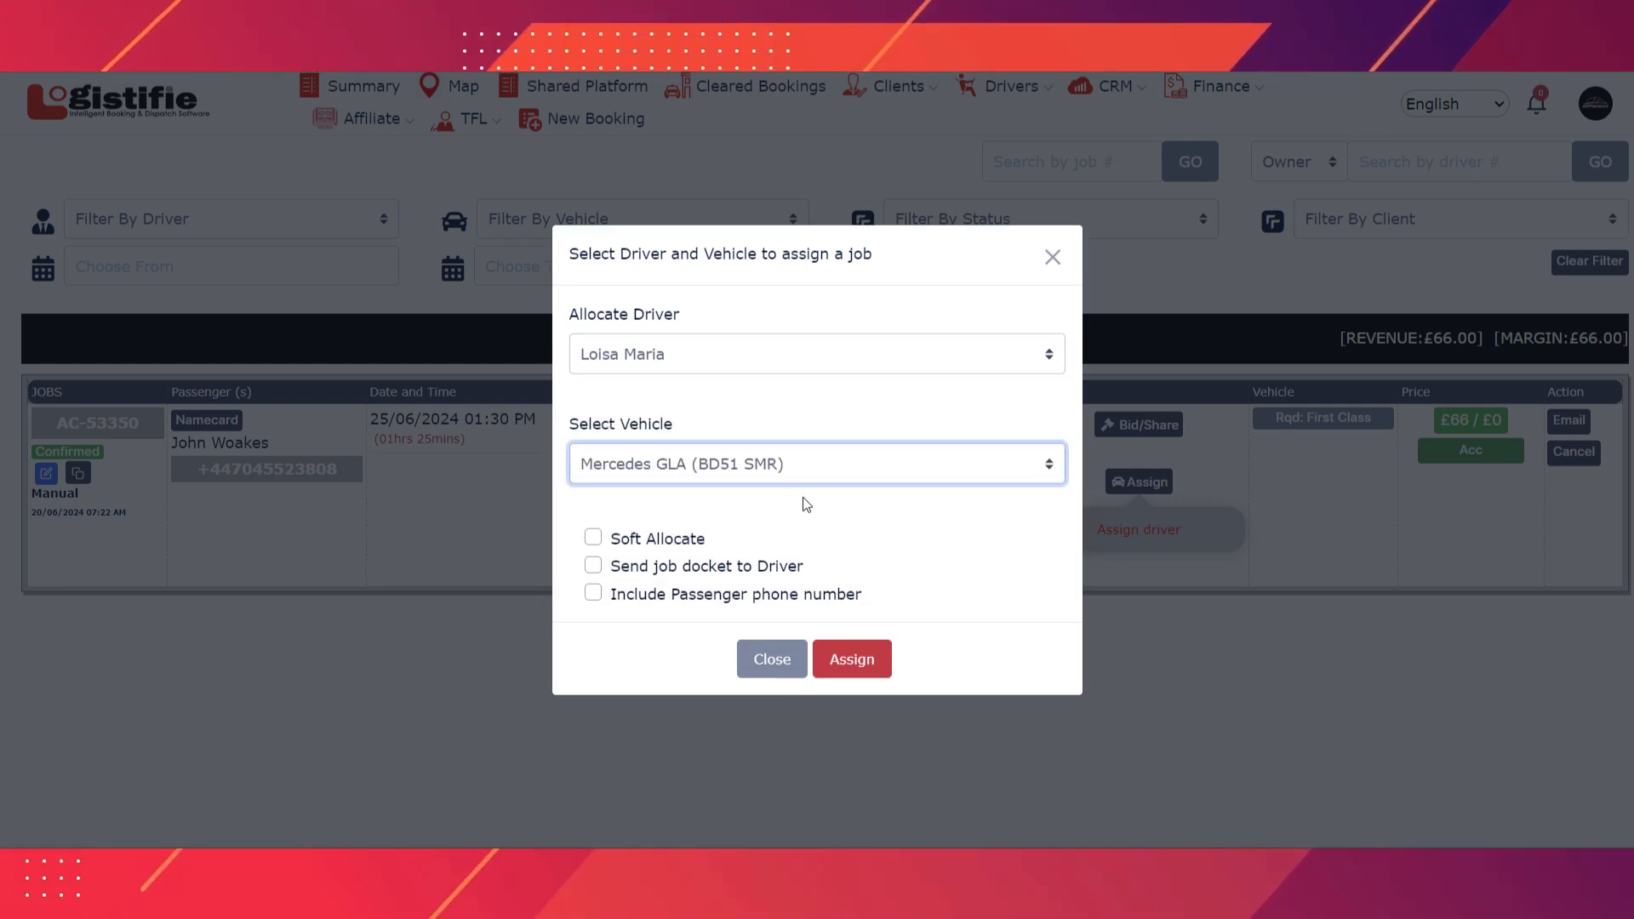
click(593, 566)
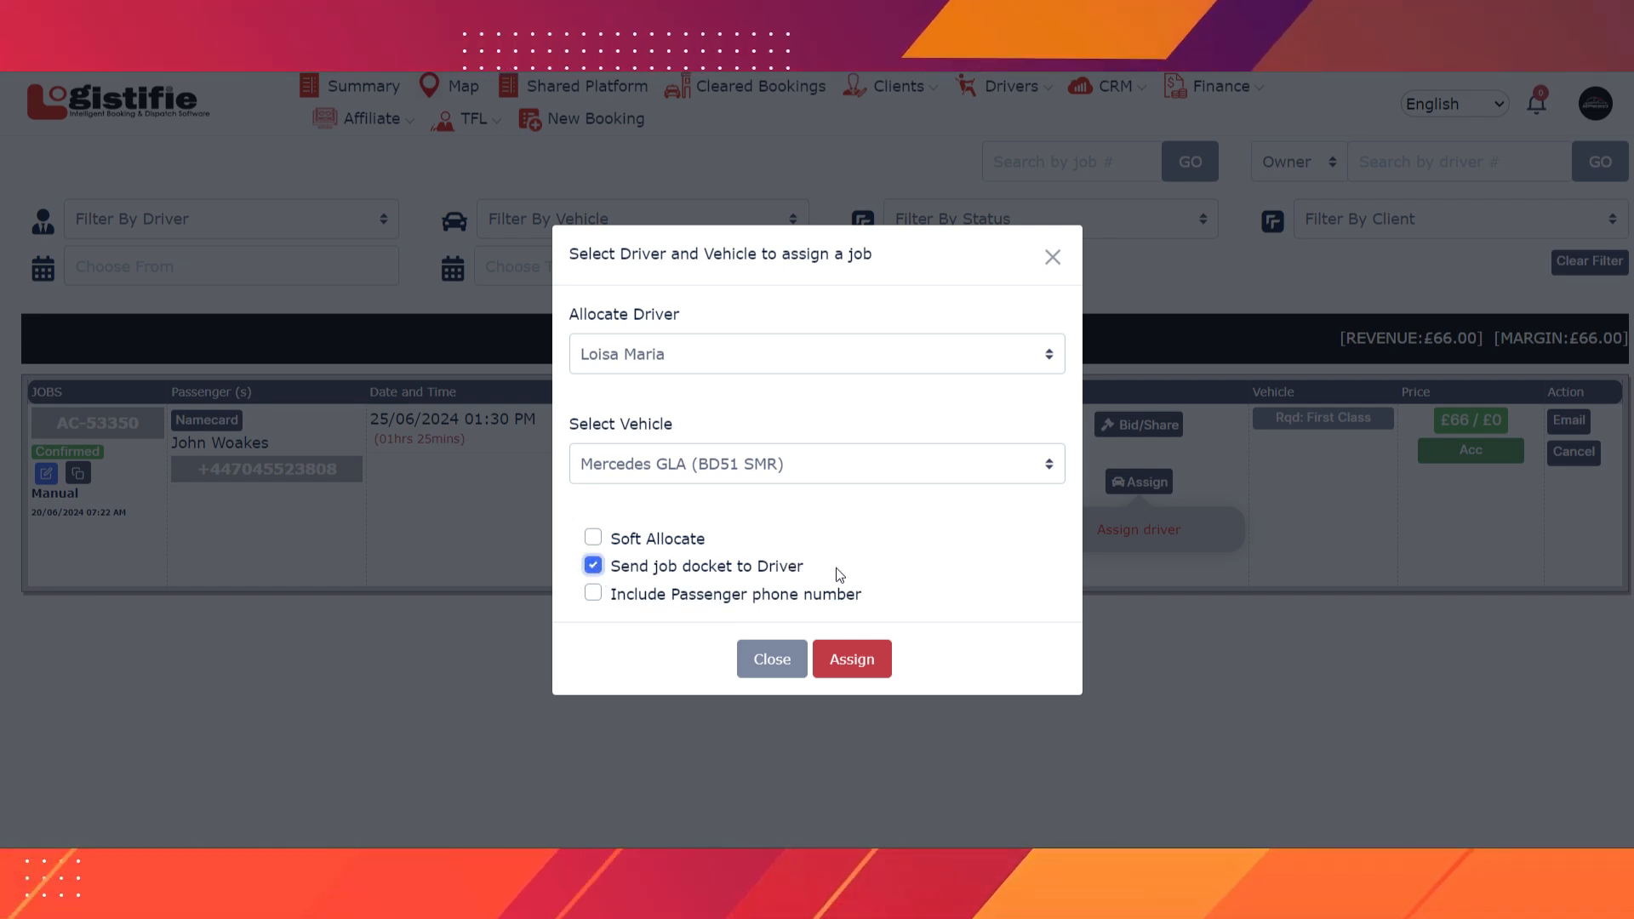
click(595, 594)
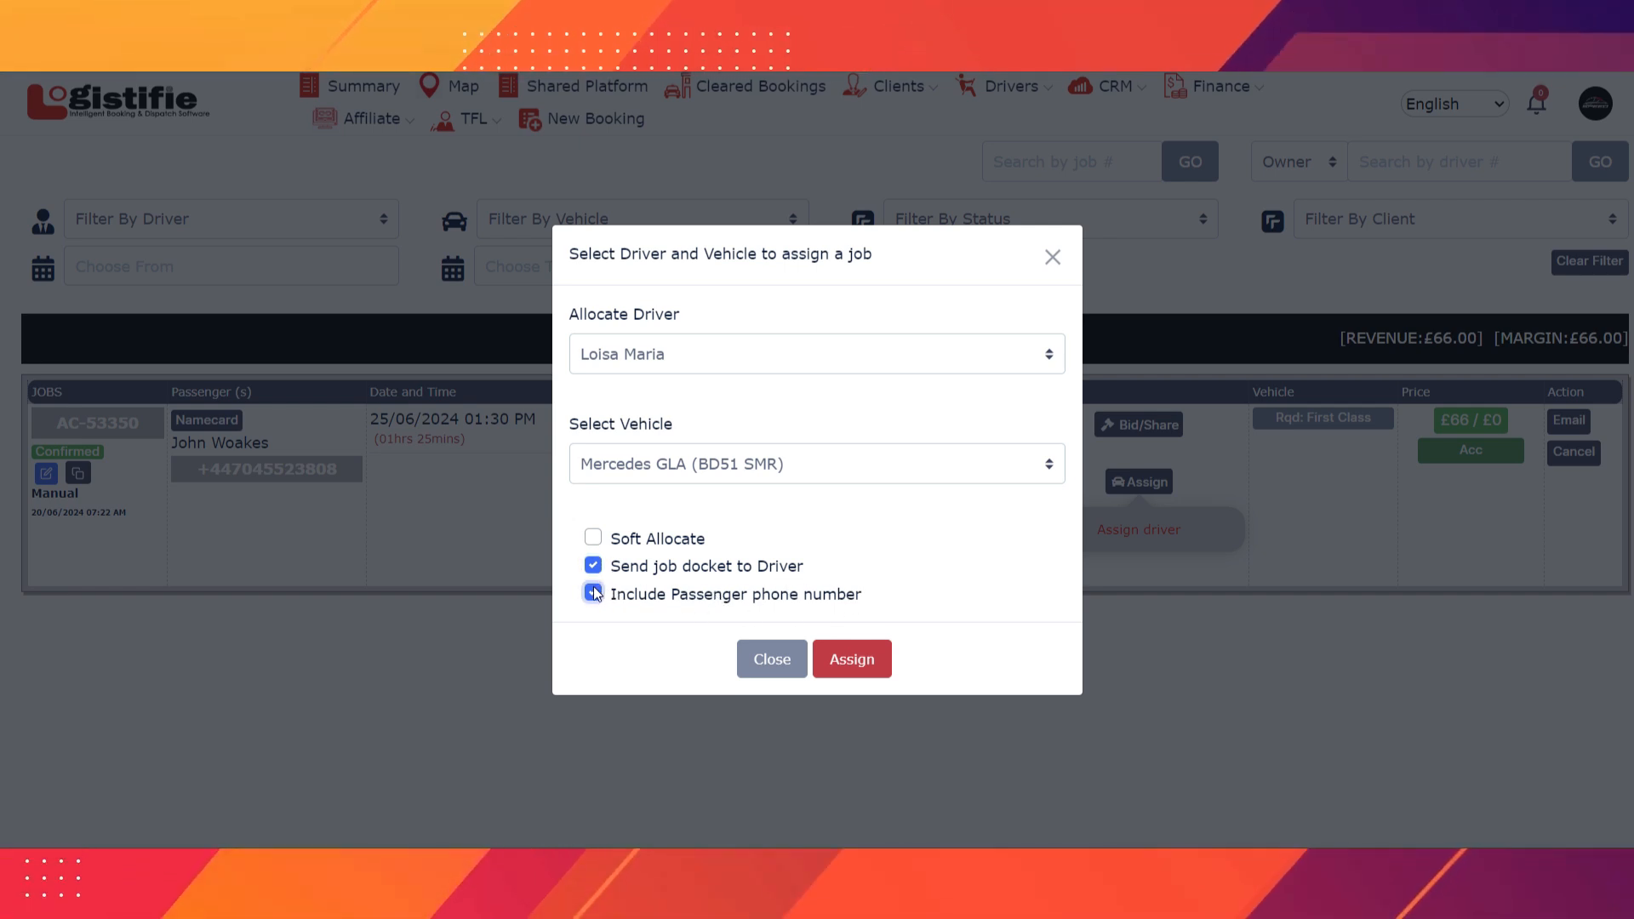
click(594, 594)
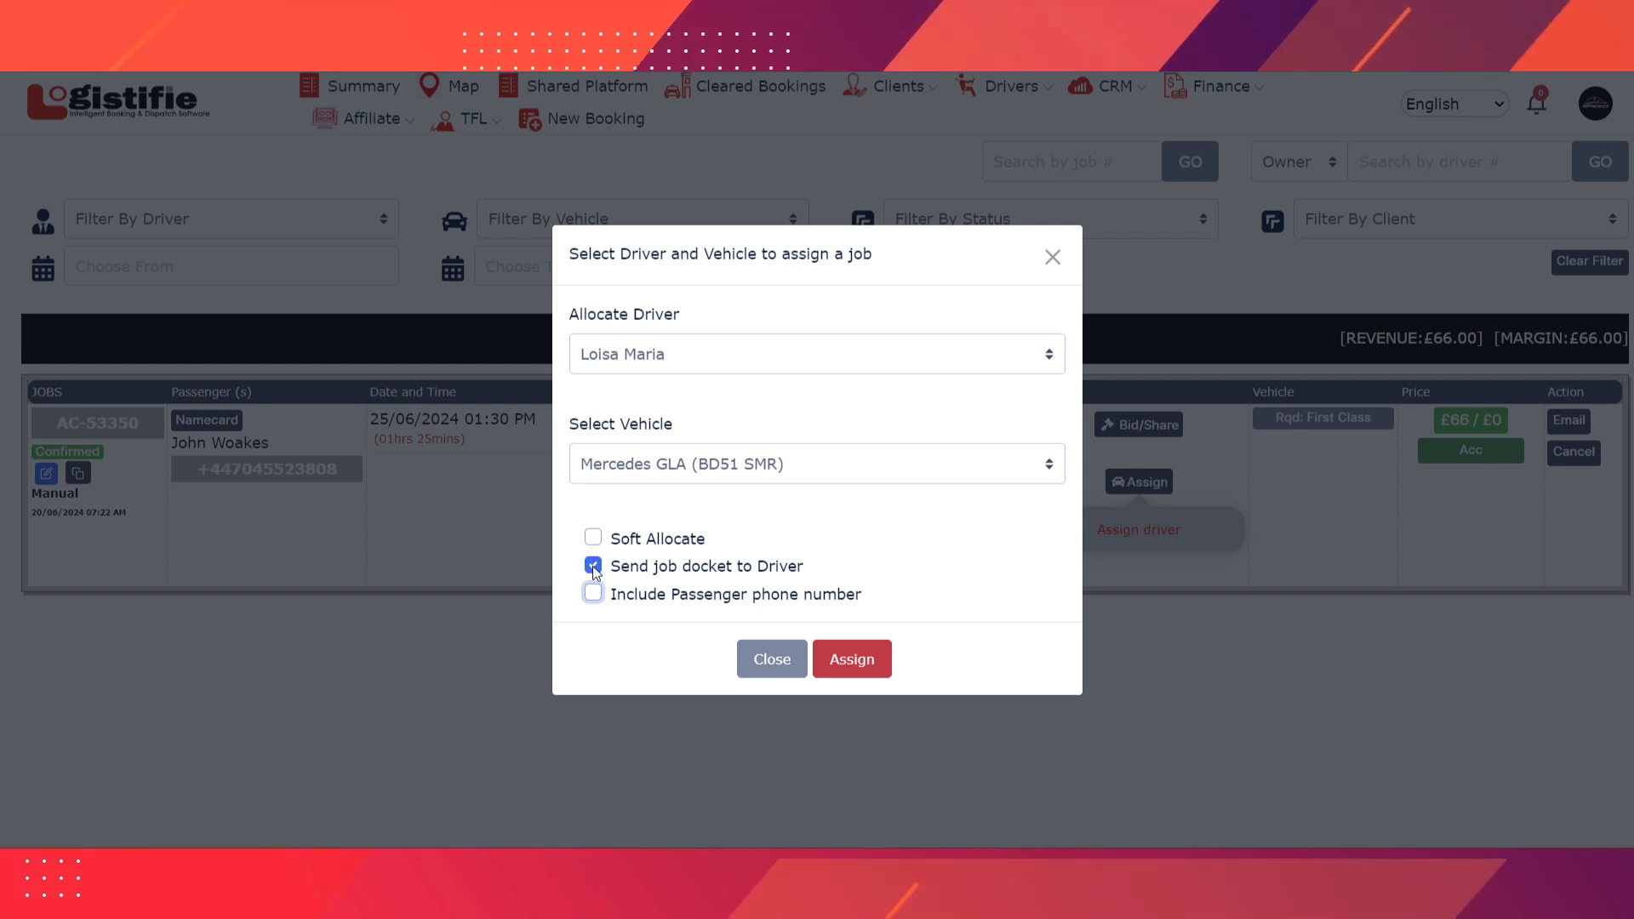
click(864, 657)
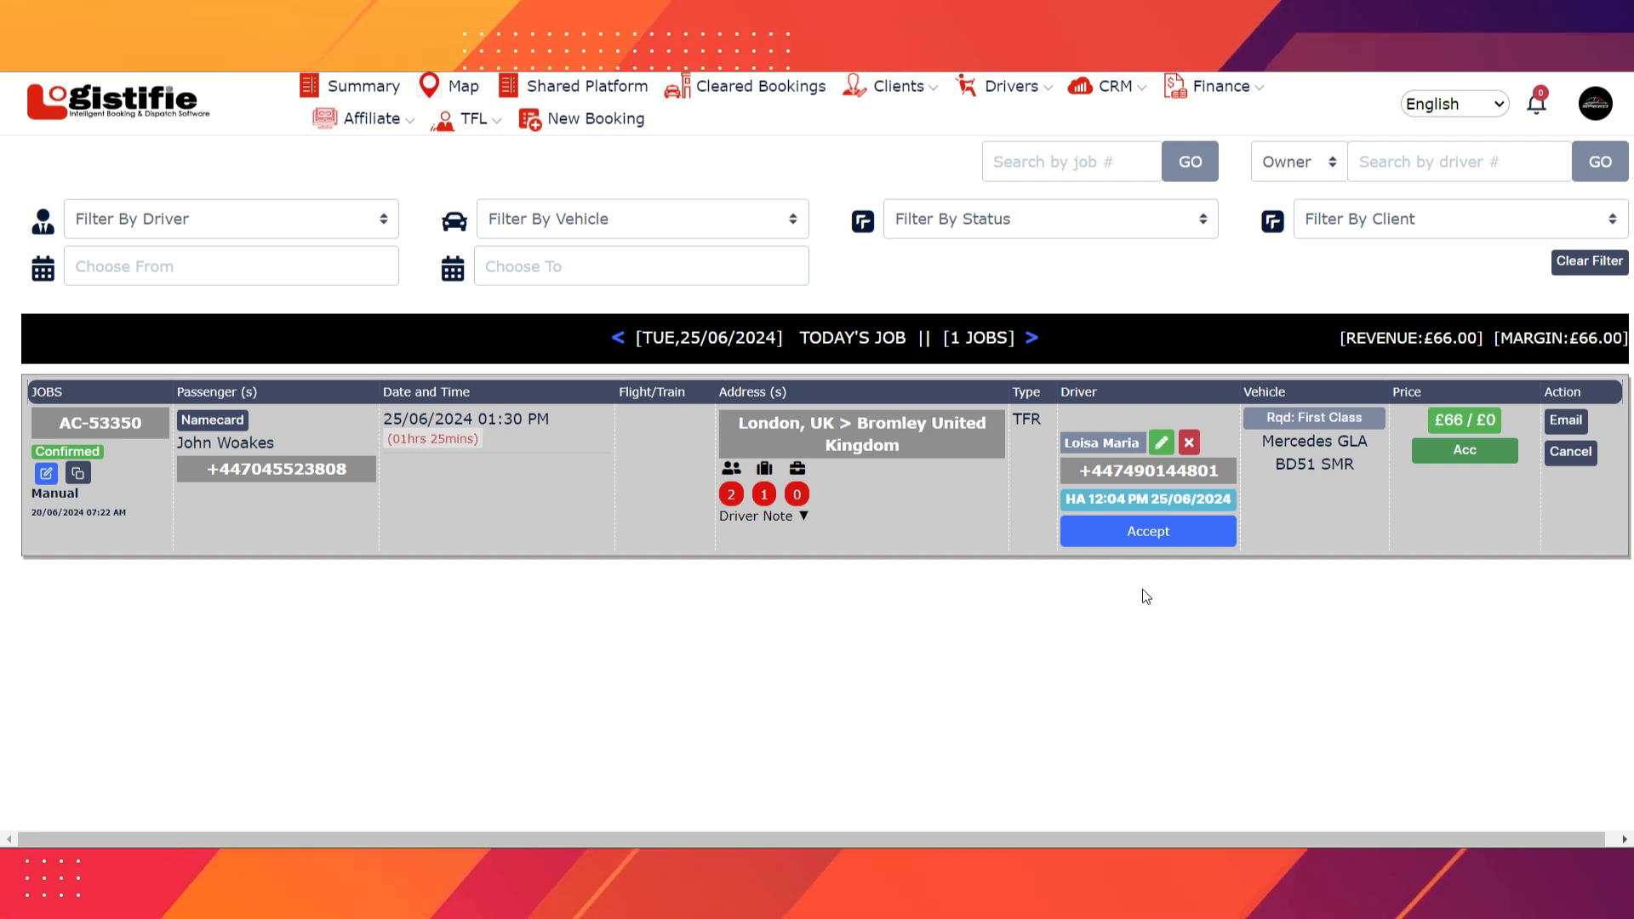
- Reassign the job to the fleet driver with the Audi Q3, and remove that driver from the job
click(1162, 443)
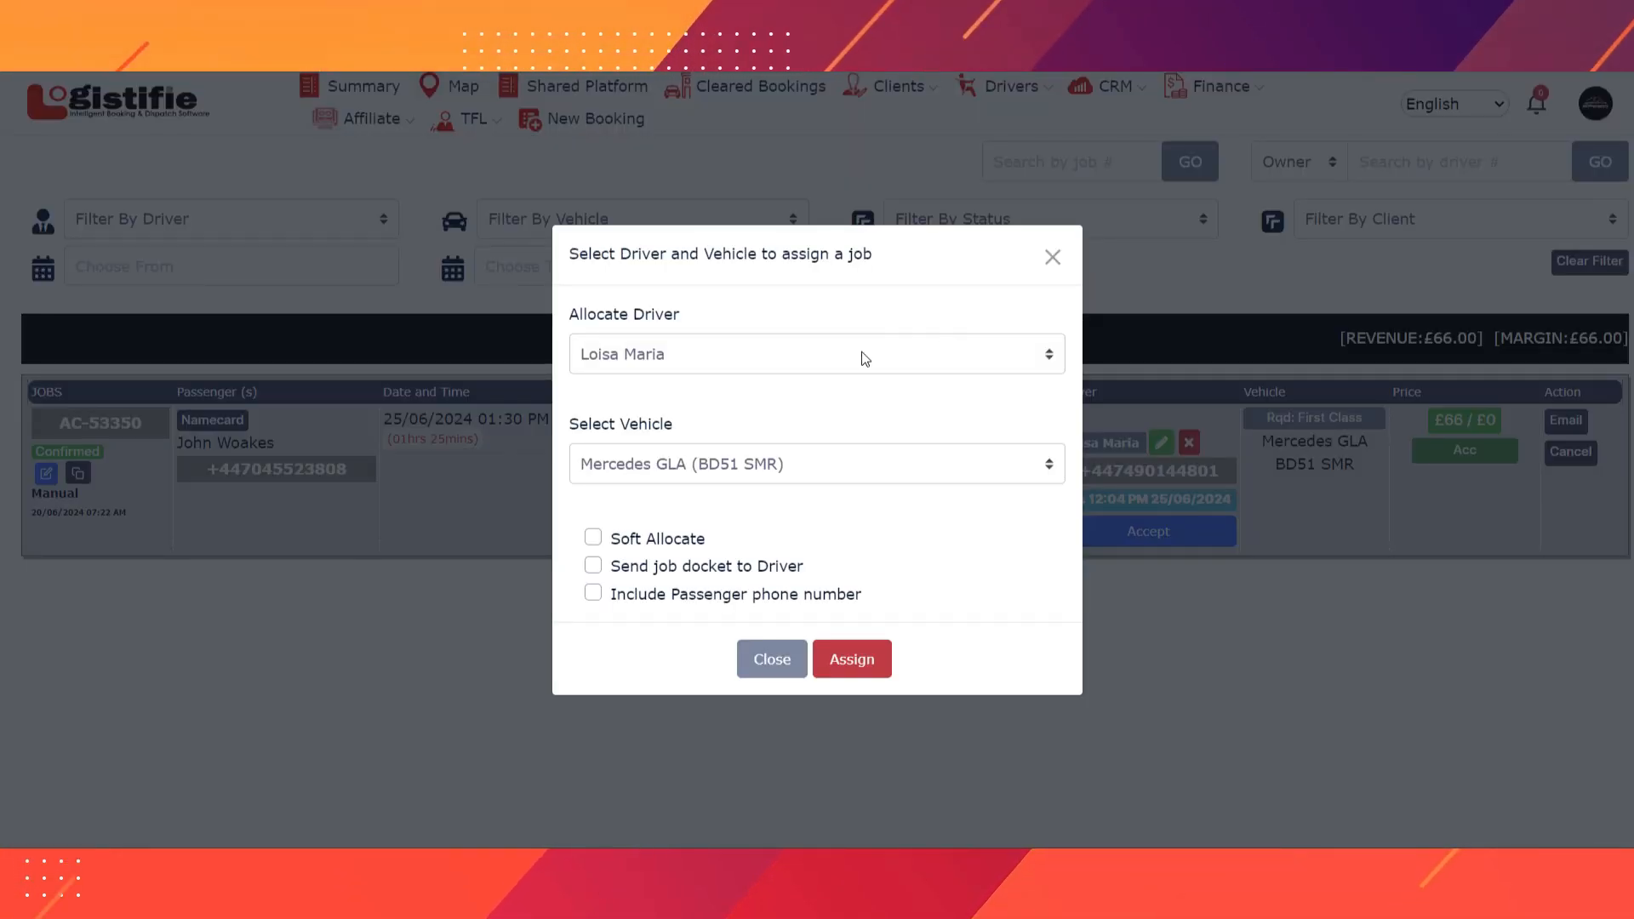
click(798, 355)
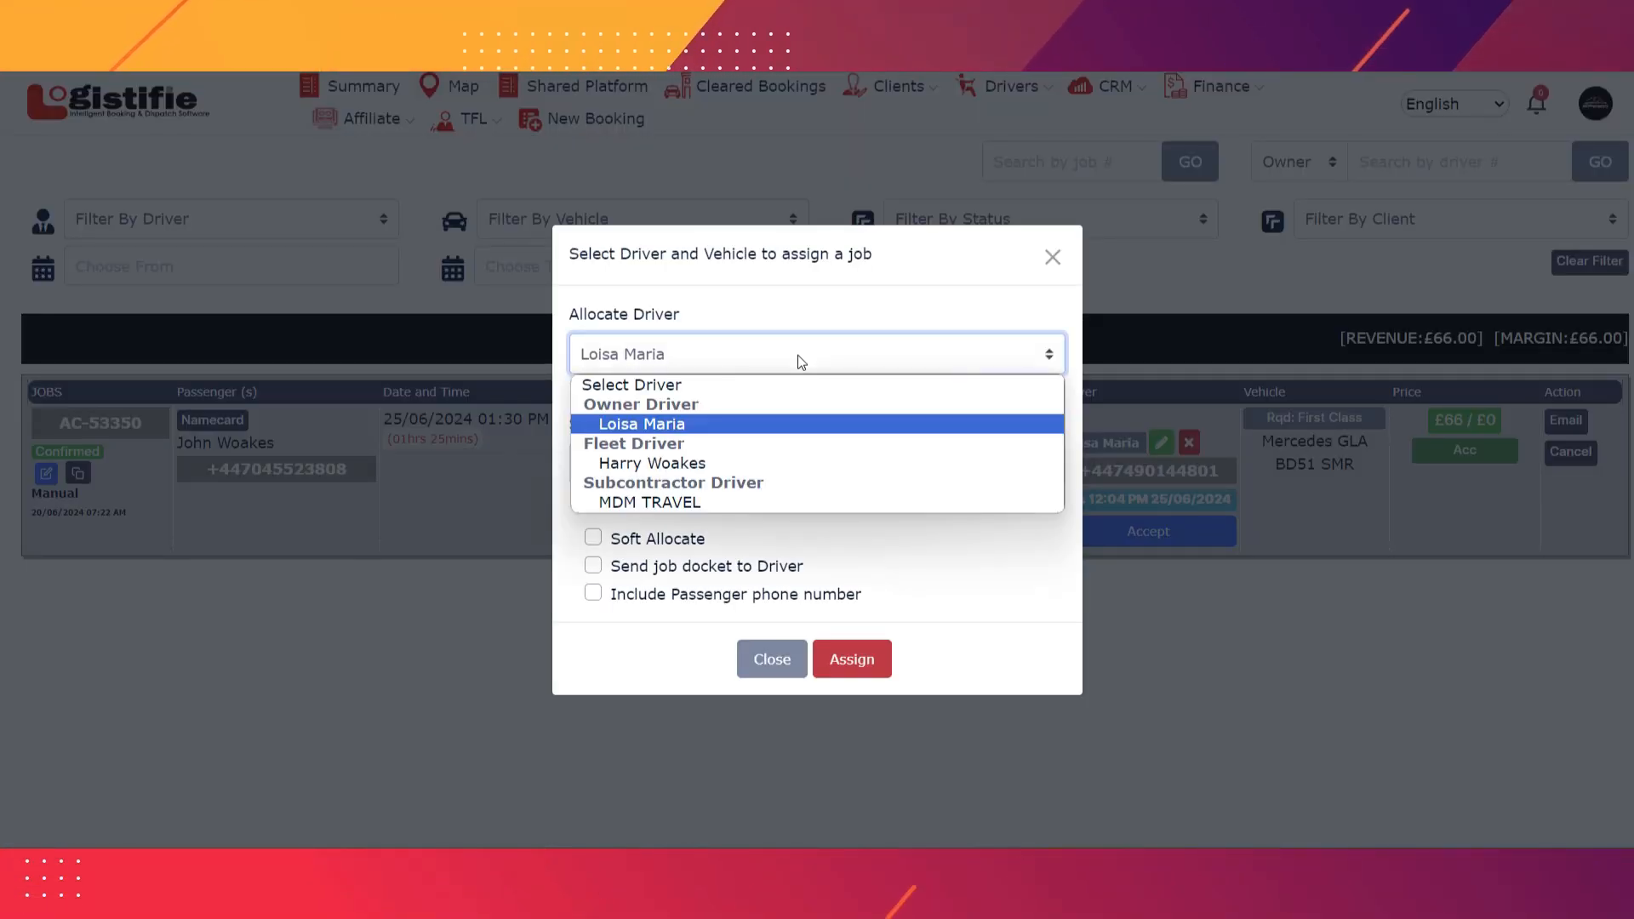
click(678, 465)
click(794, 462)
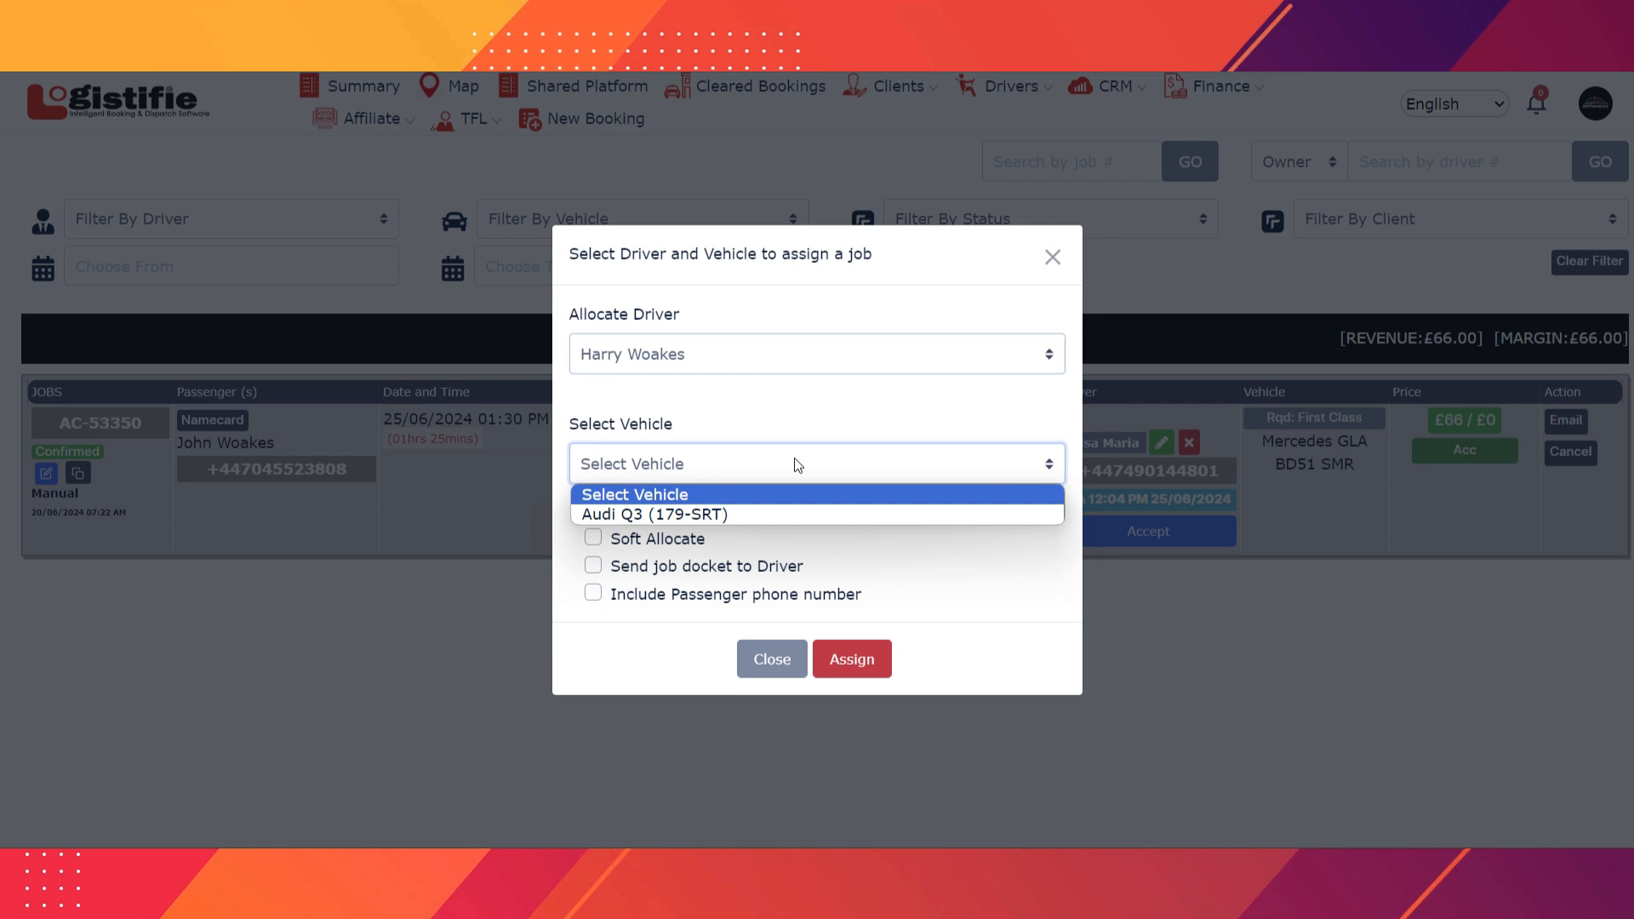
click(718, 514)
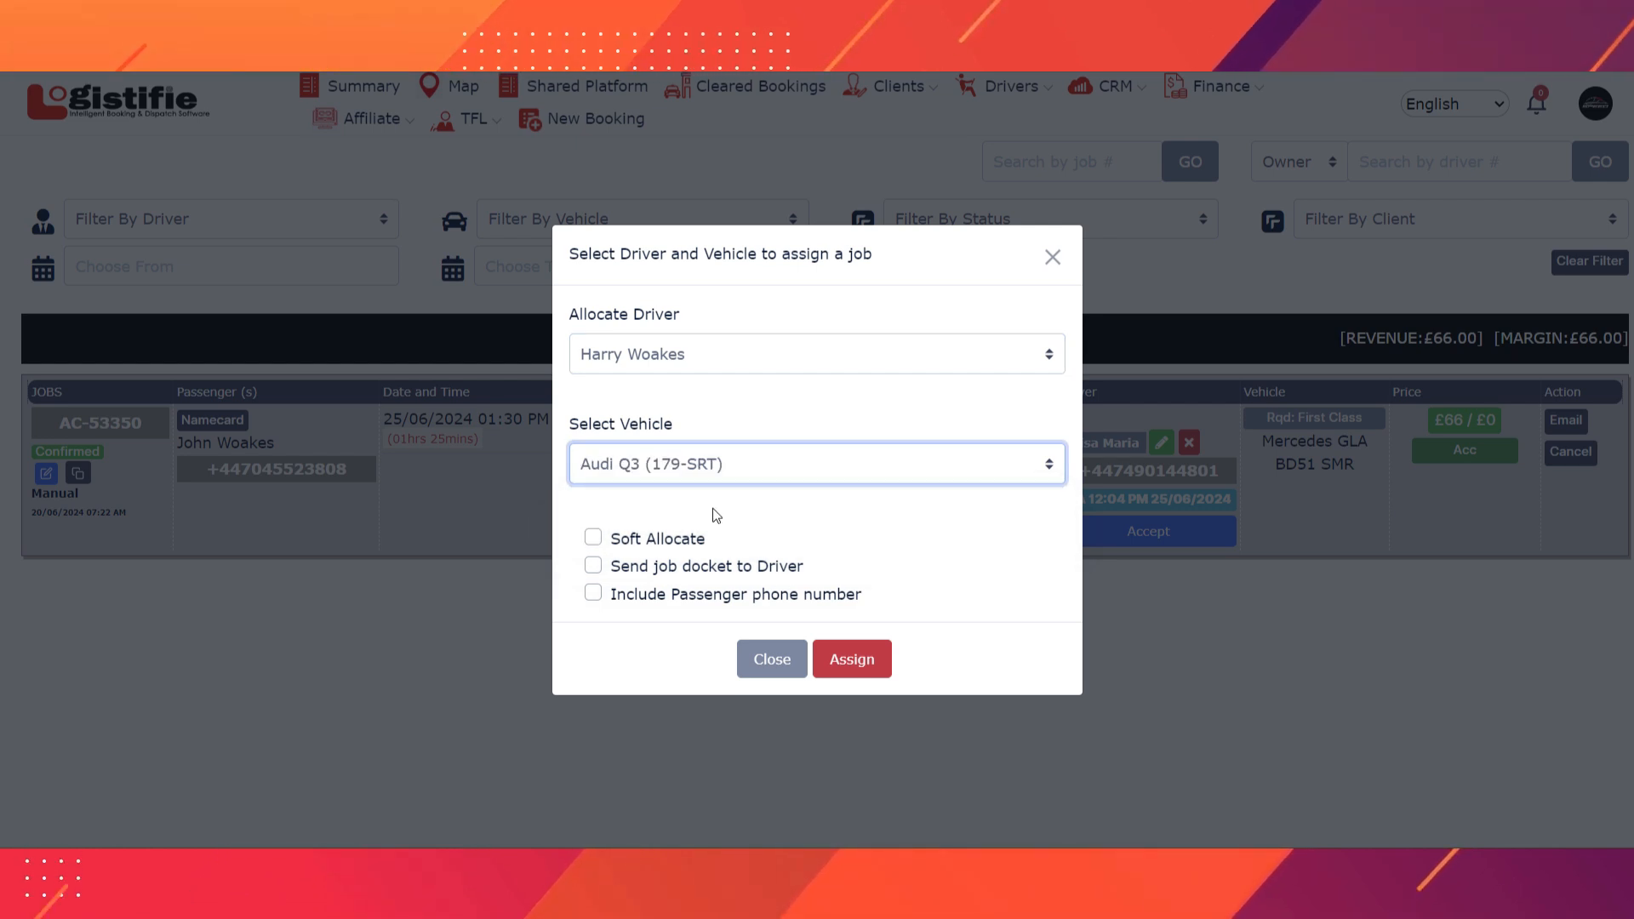
click(860, 659)
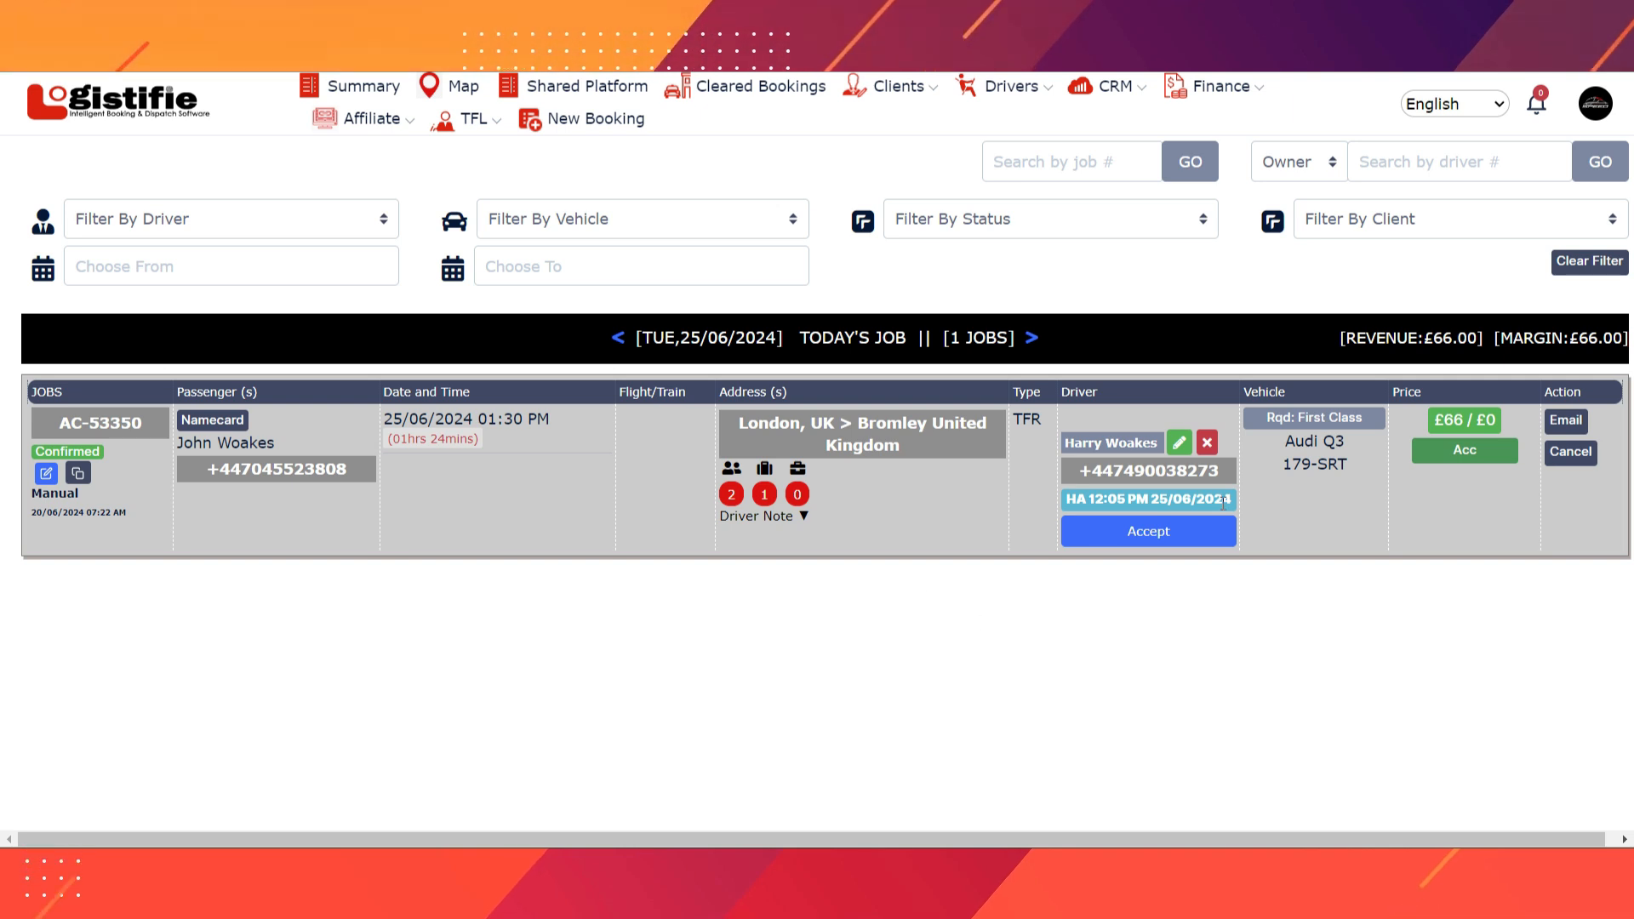
click(1208, 442)
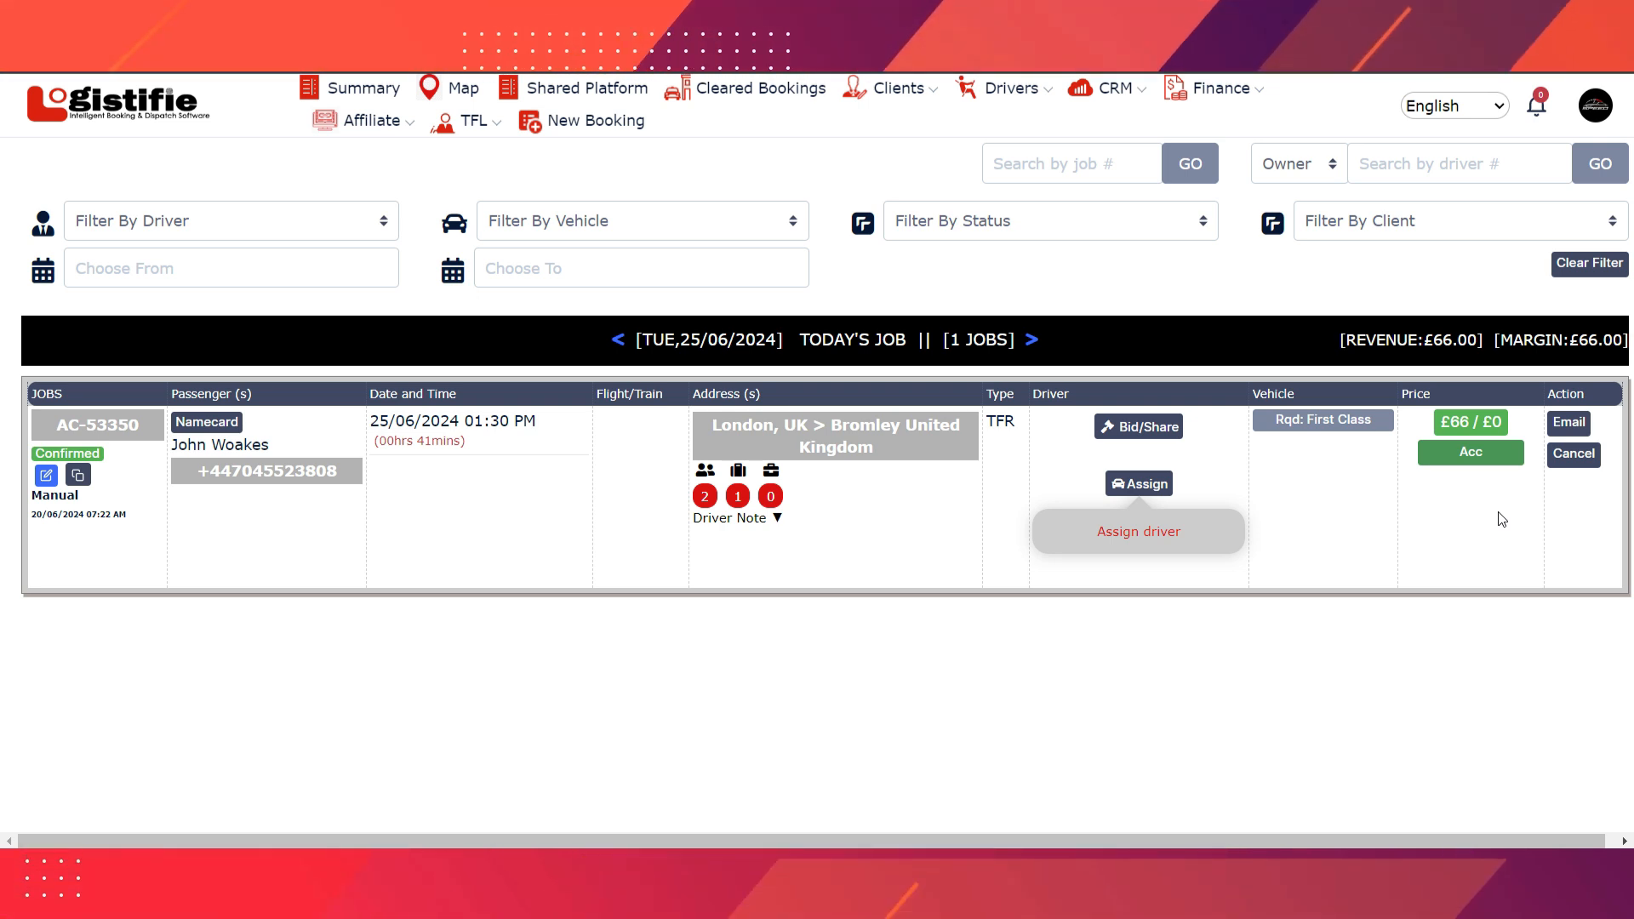
- Set up a job bid for fleet drivers, selecting the VVIP and VIP levels under Business Van
click(1136, 426)
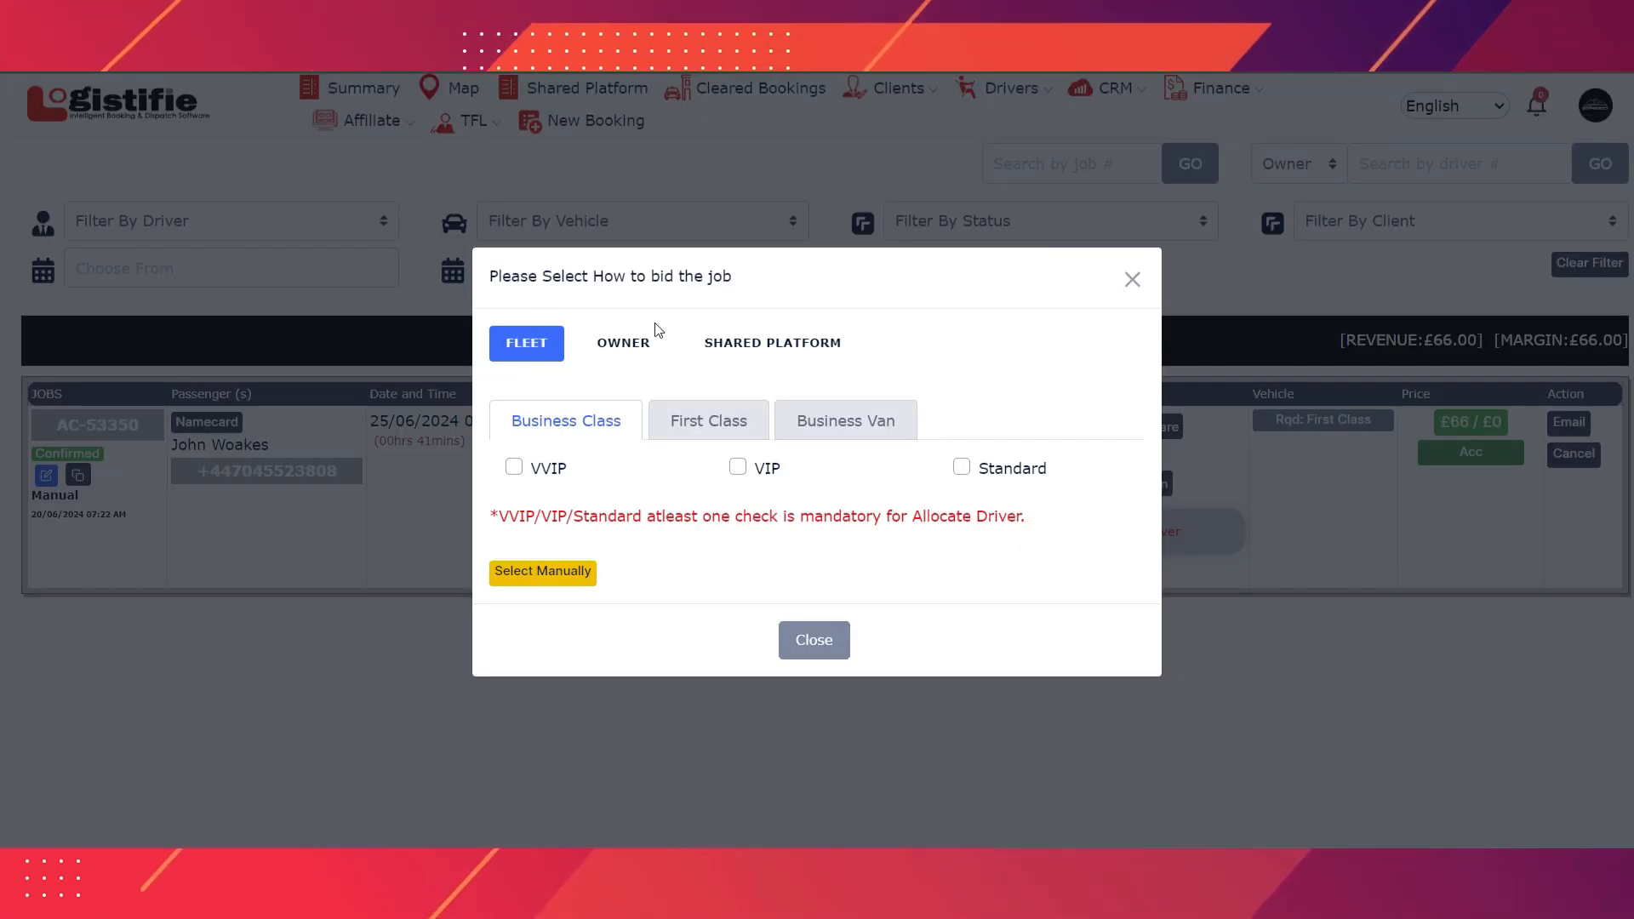
click(622, 345)
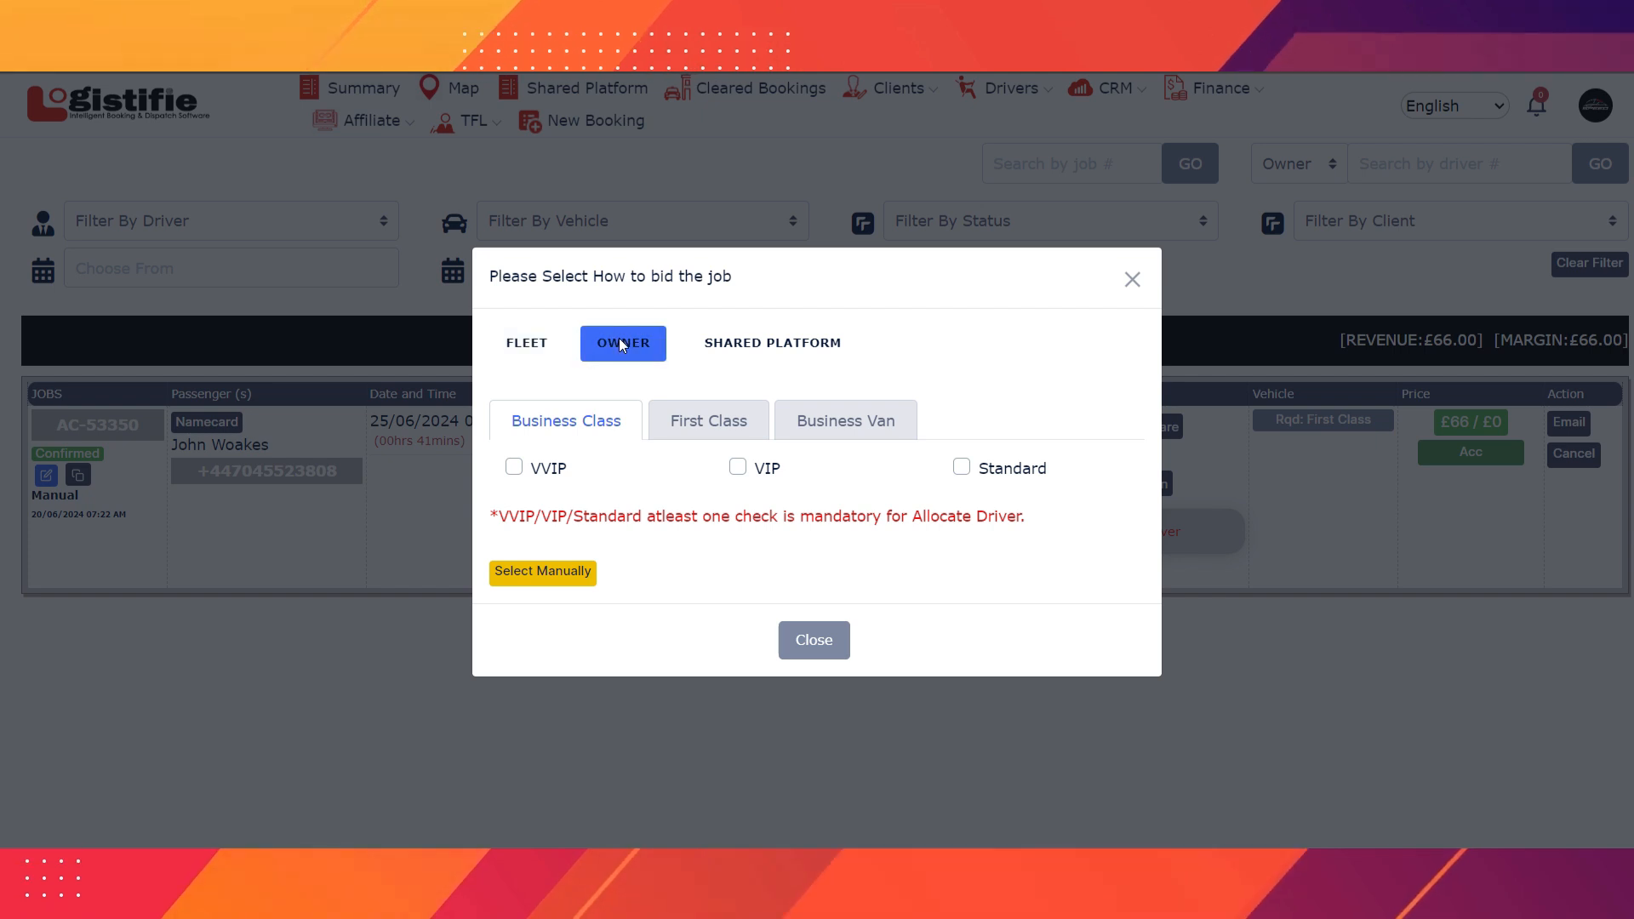
click(521, 342)
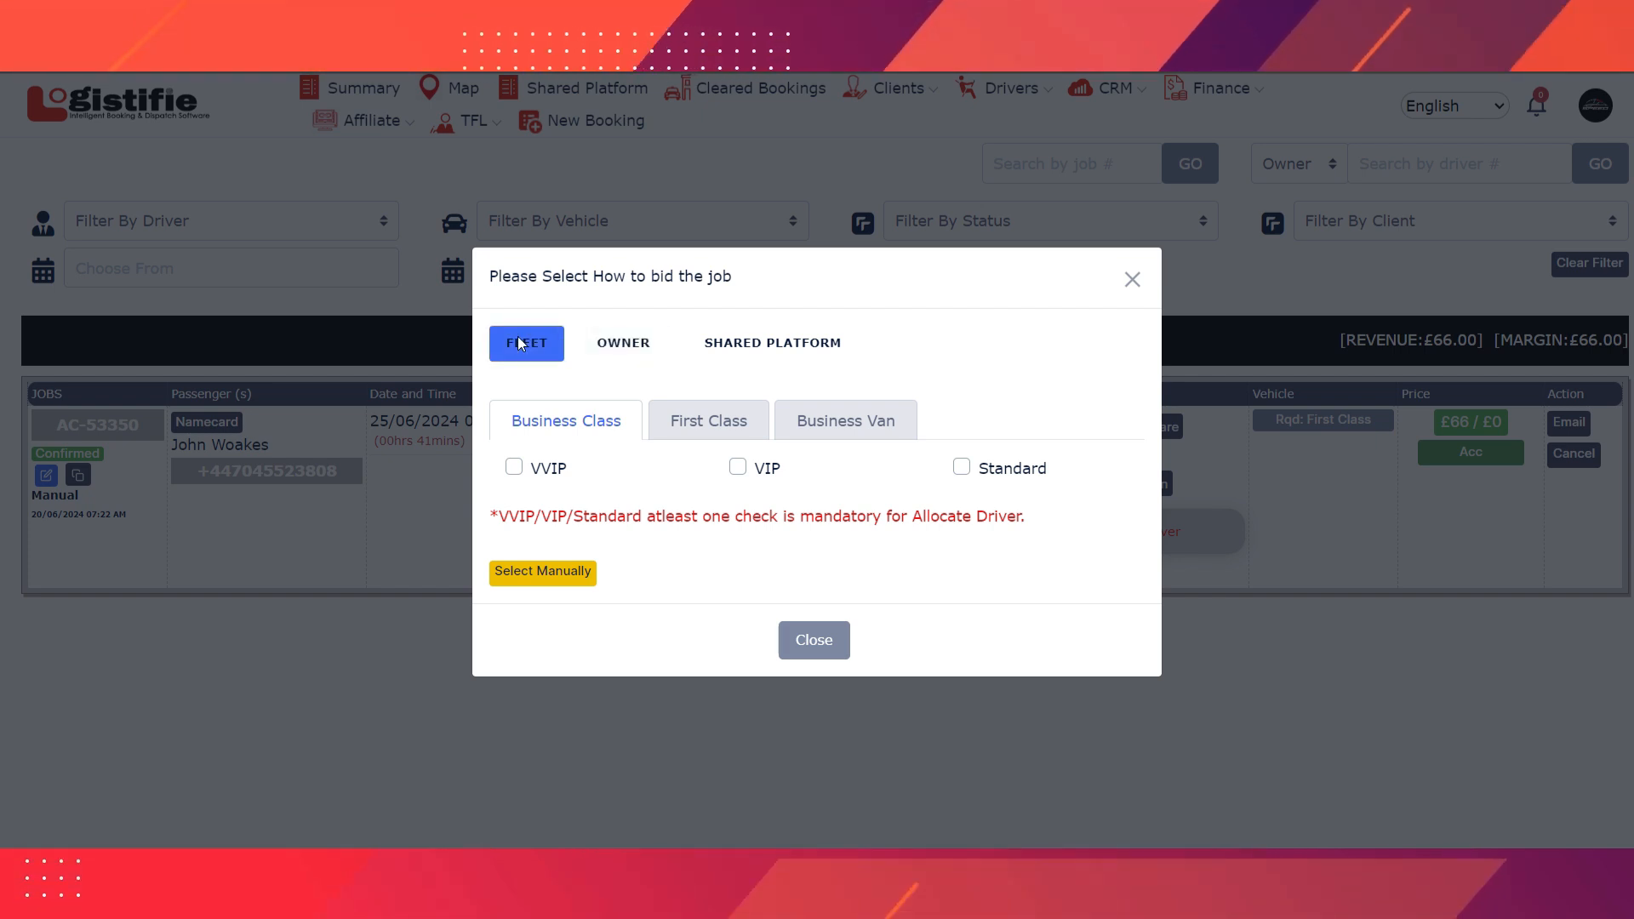
click(706, 425)
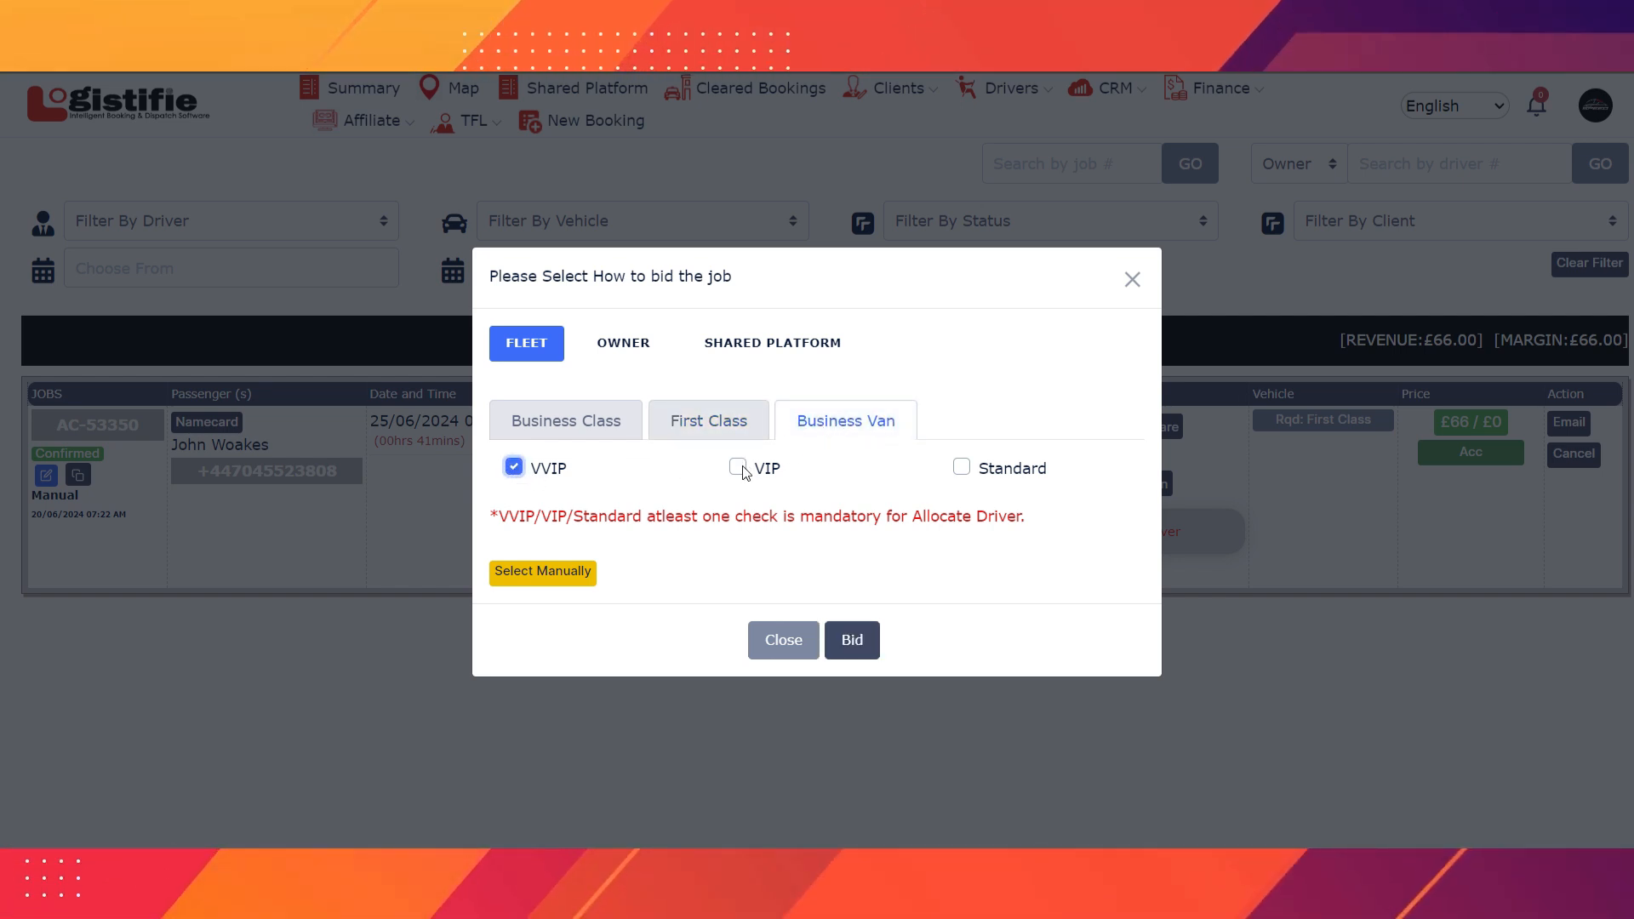
click(963, 468)
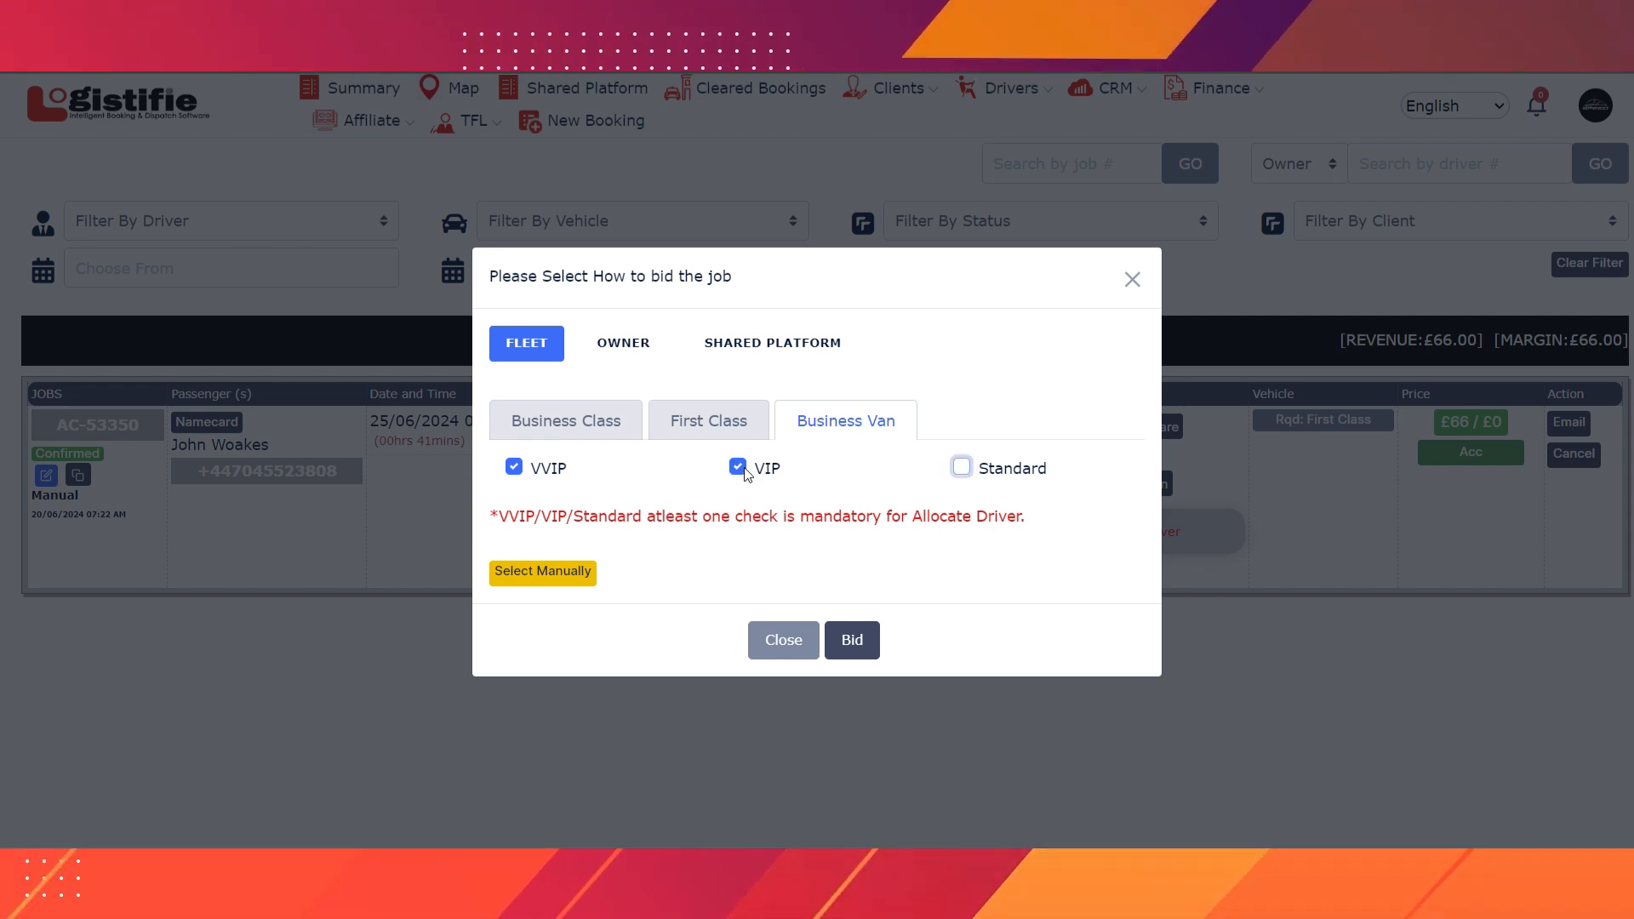
click(962, 467)
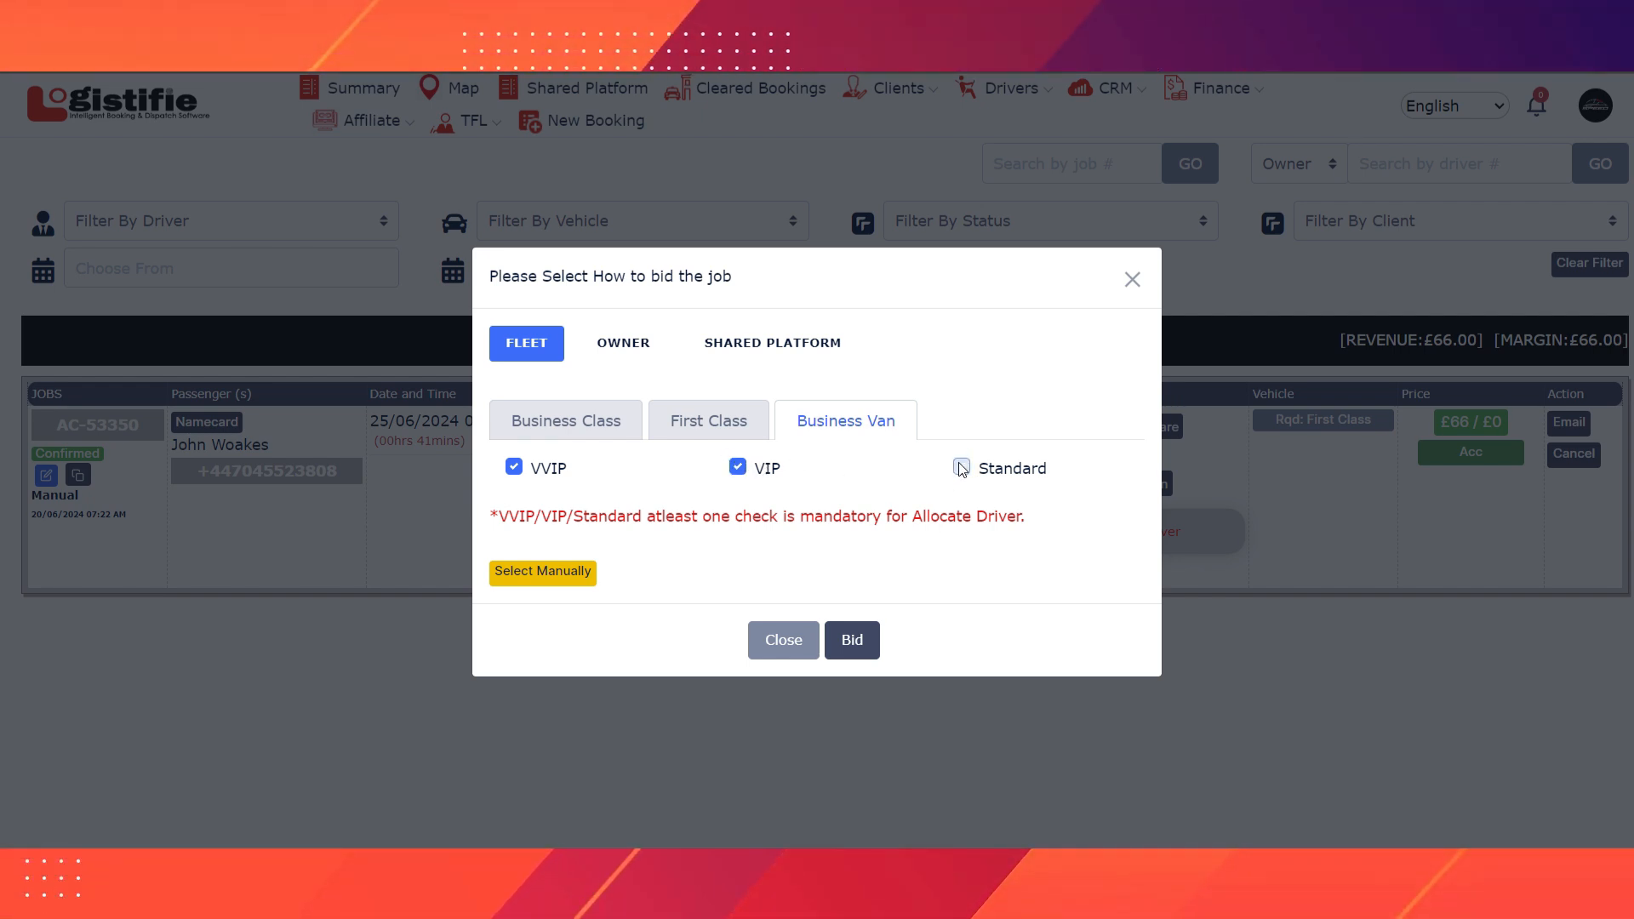
- Include the VVIP, VIP and Standard levels of Business Class and submit the fleet bid
click(573, 434)
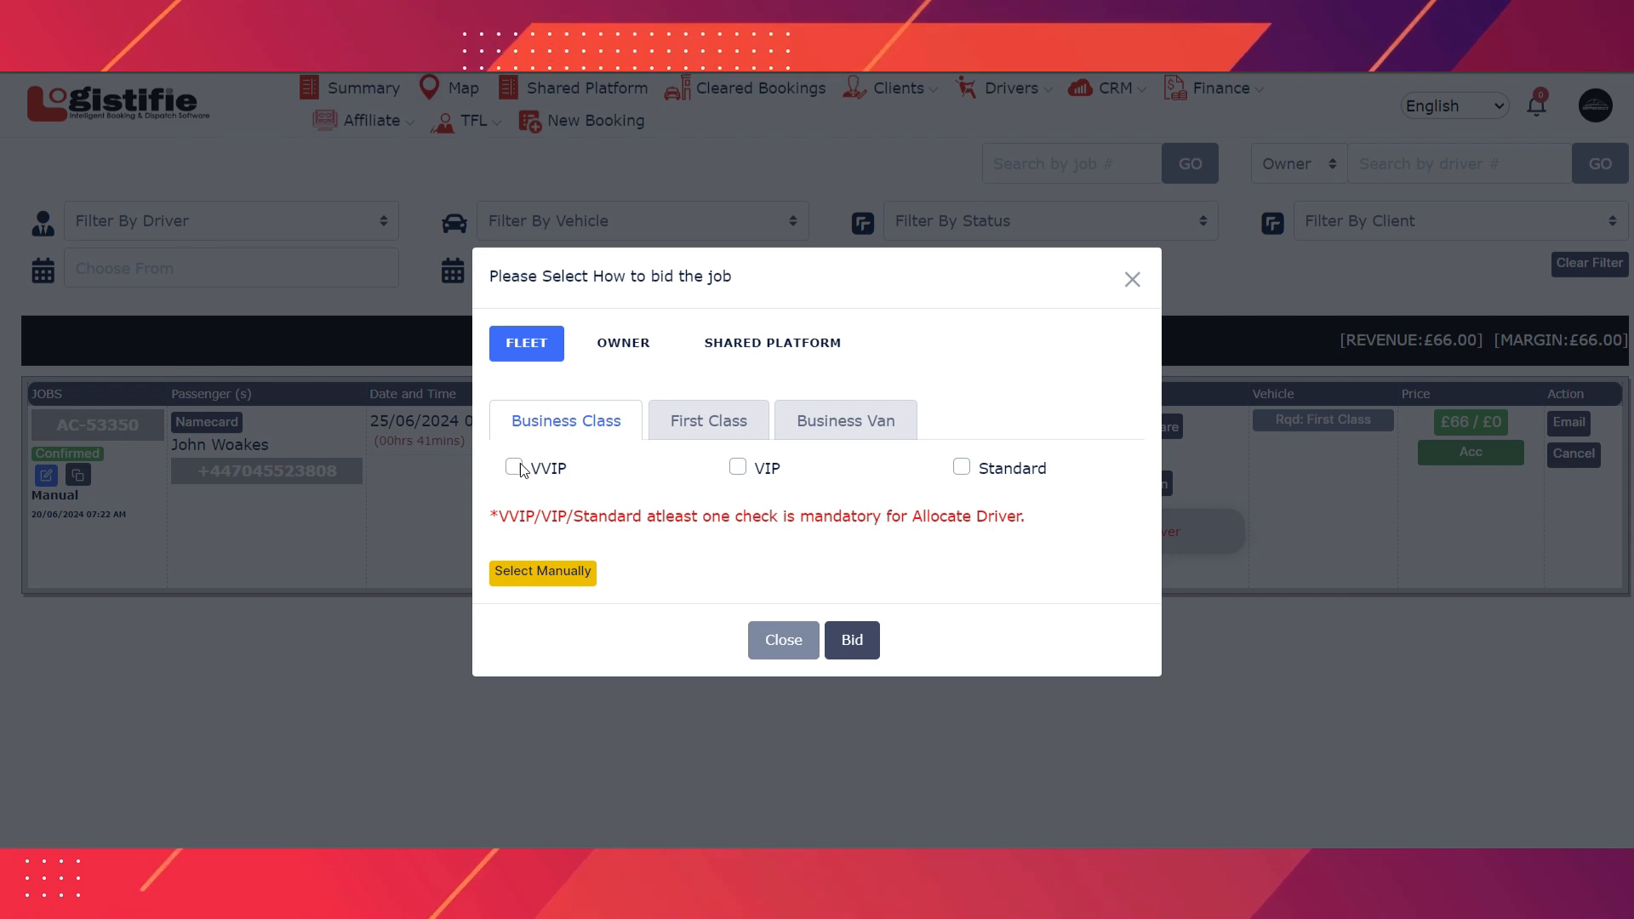
click(962, 468)
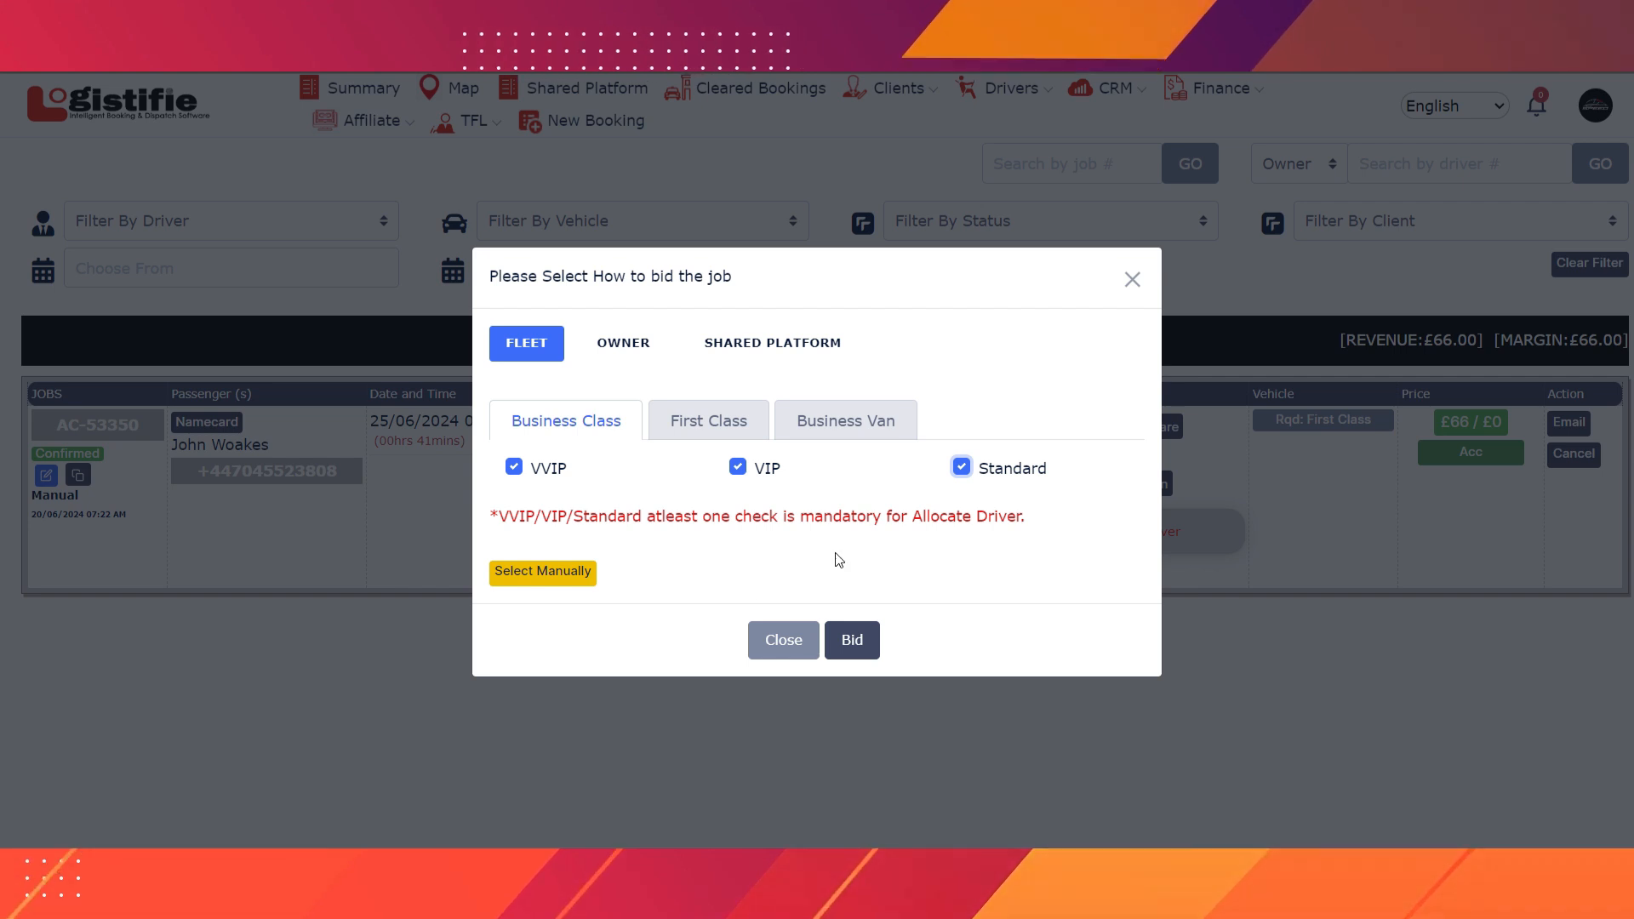
click(860, 647)
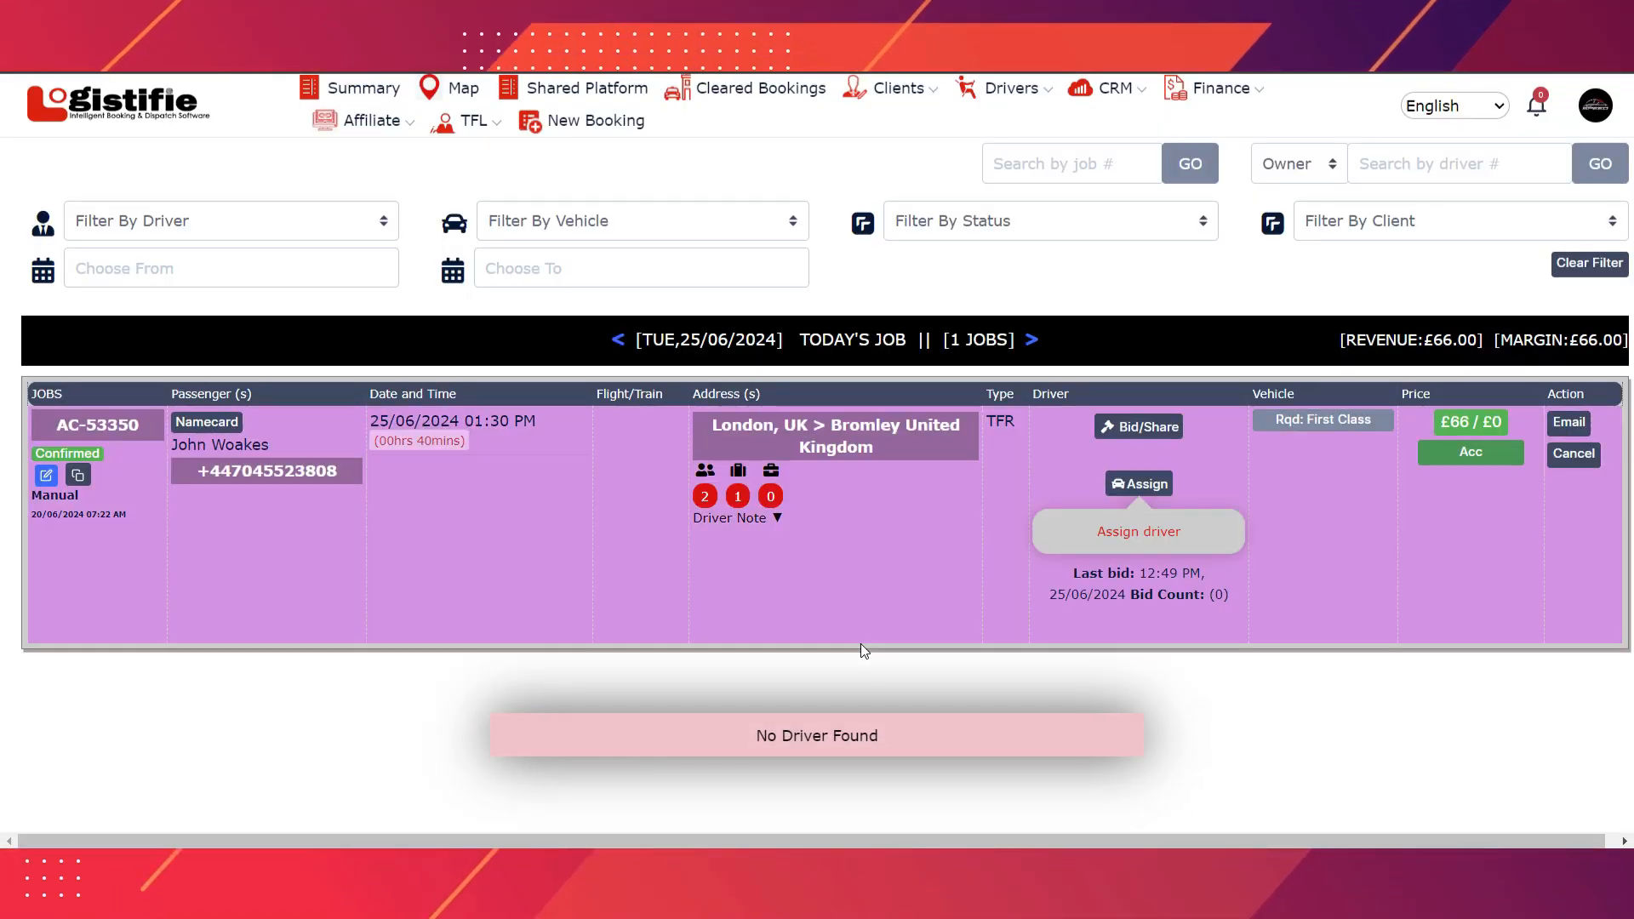
- Bid the job to the manually selected fleet driver
click(1132, 432)
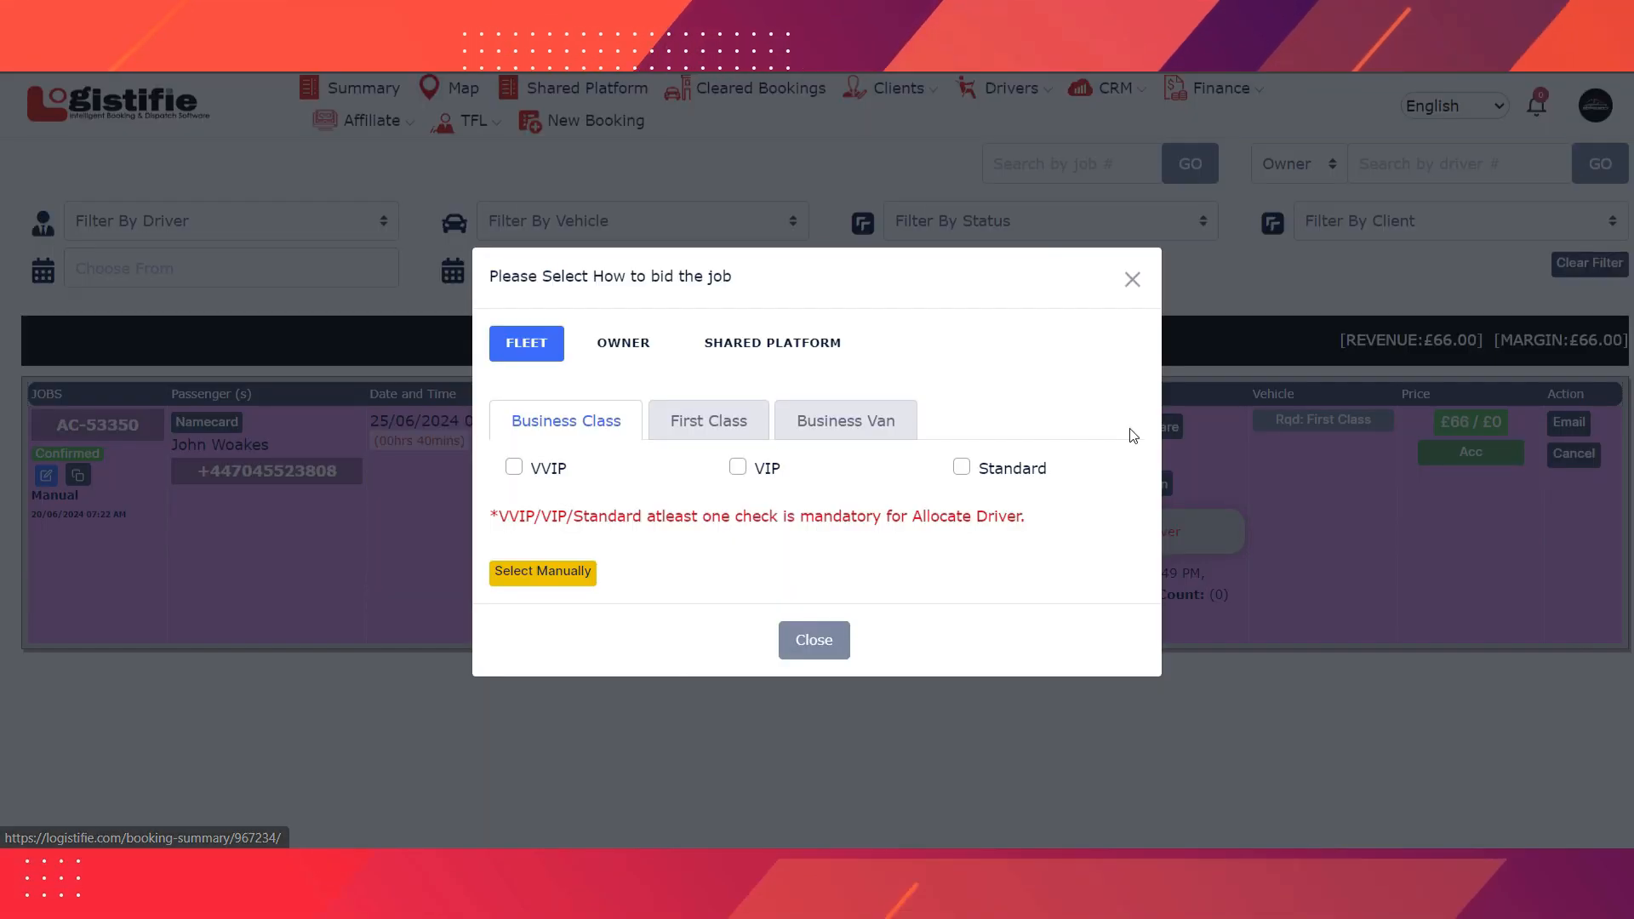
click(547, 574)
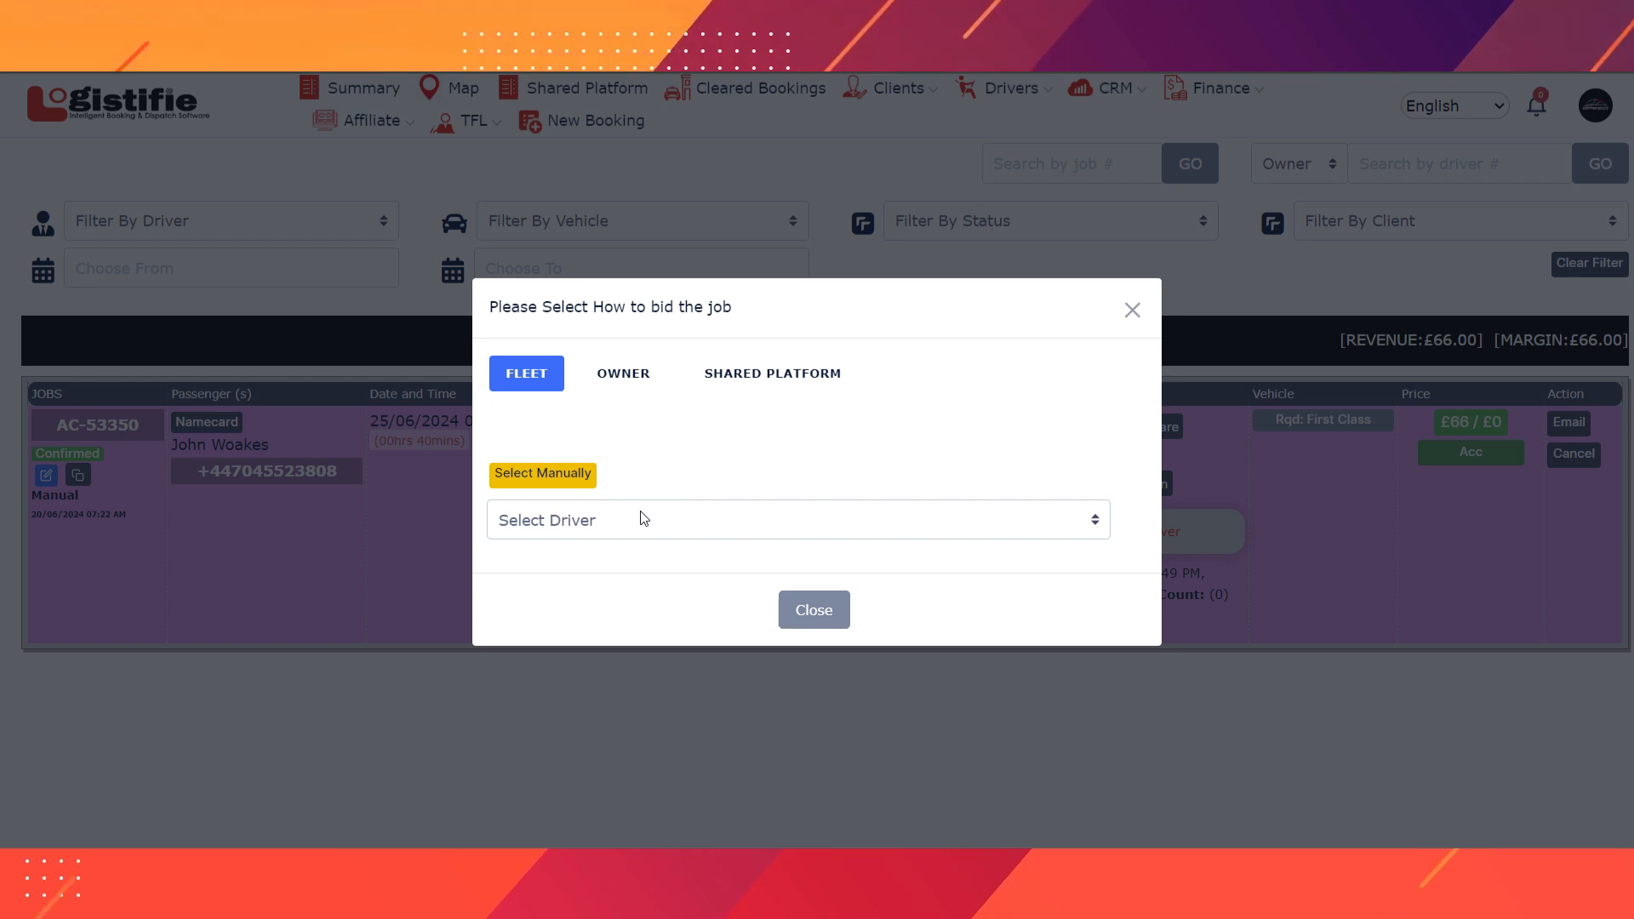
click(644, 519)
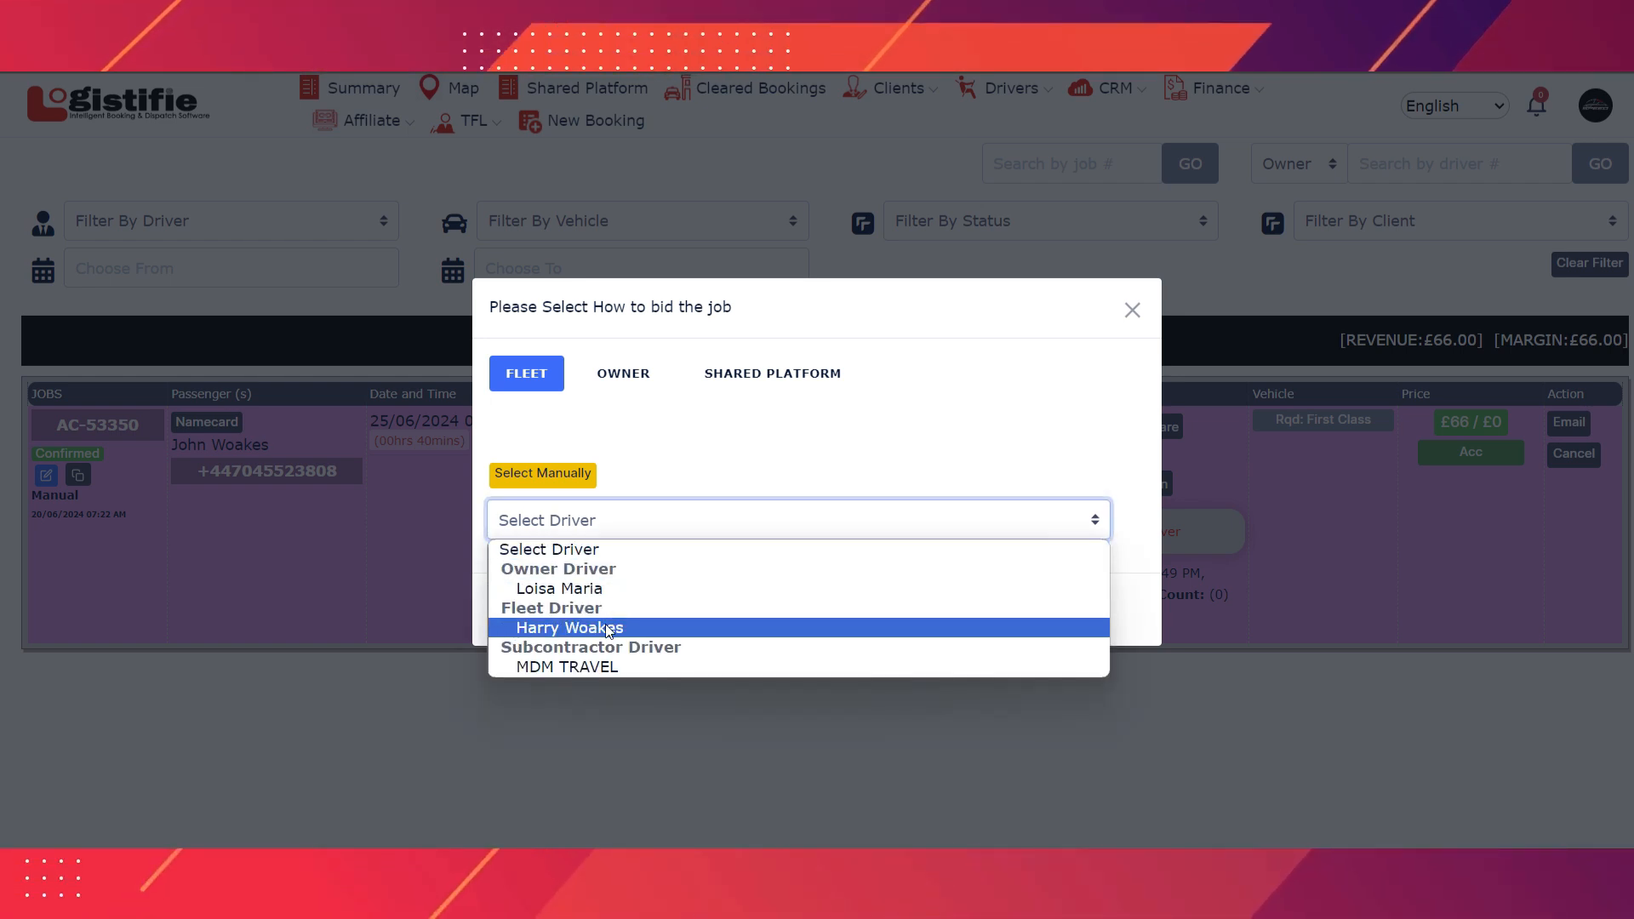
click(555, 627)
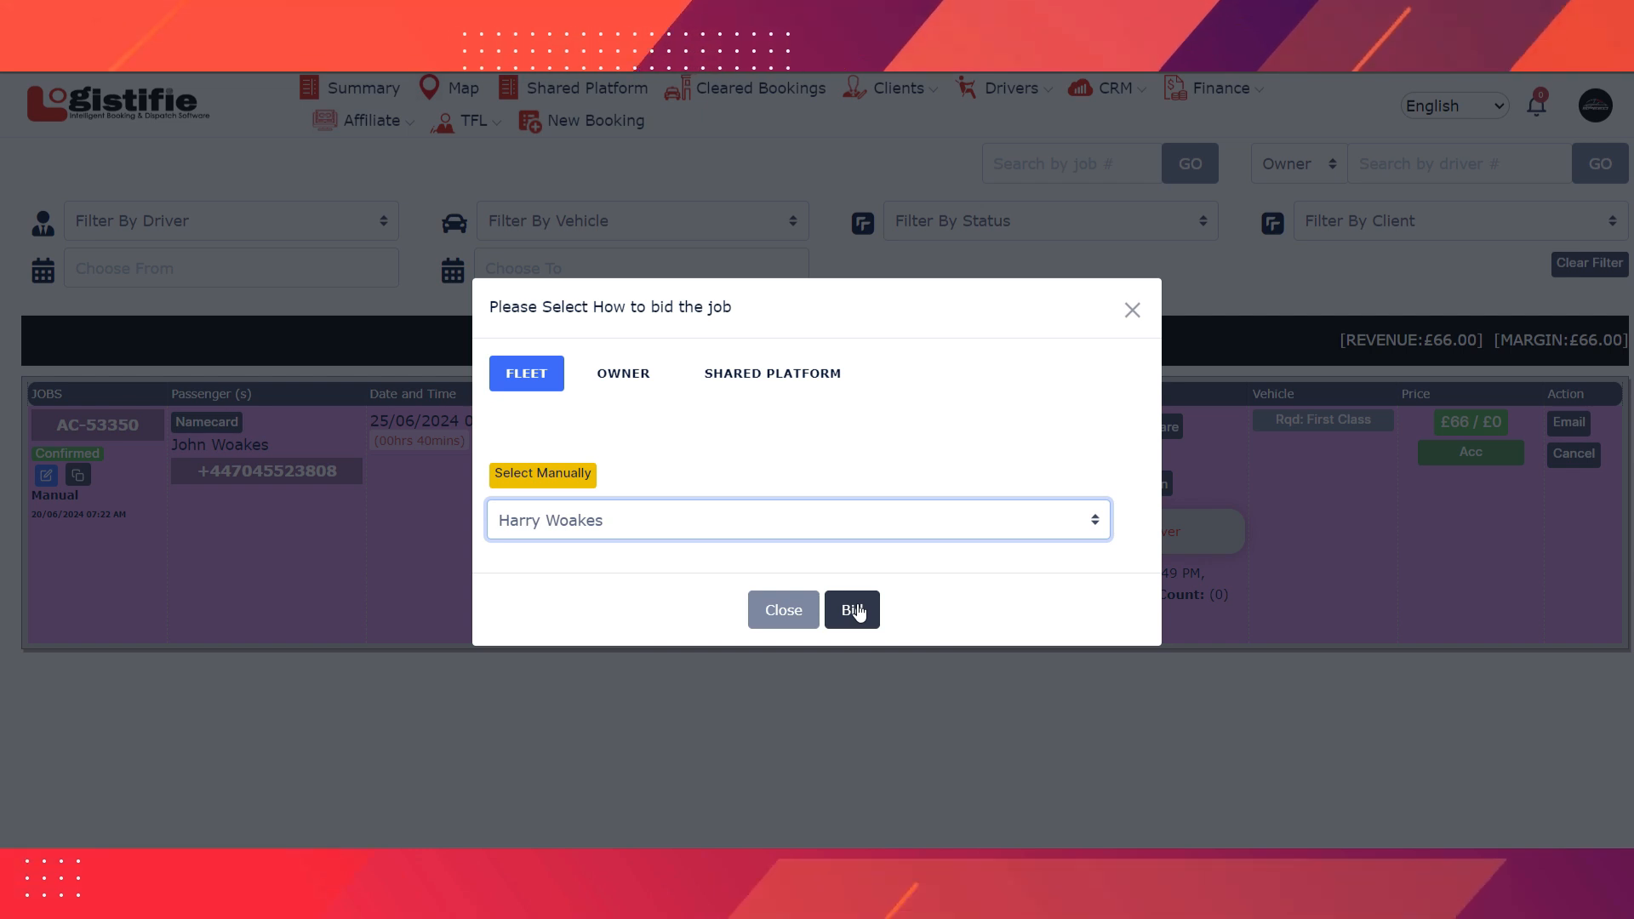
click(852, 610)
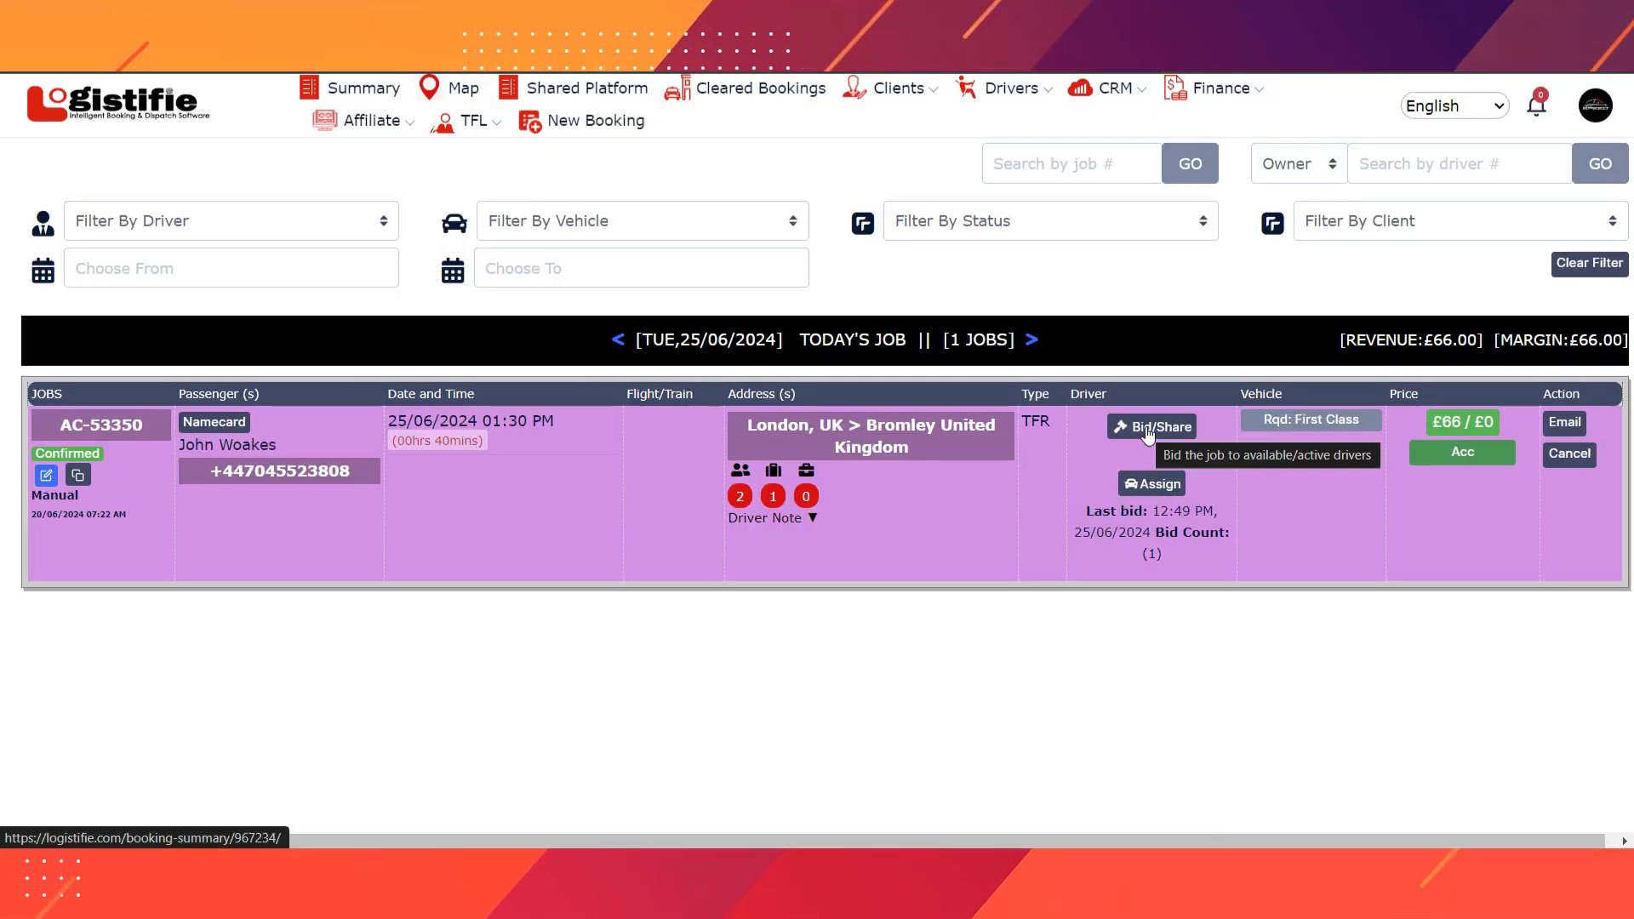
- Bid the job to owner drivers in Business Class with only the VIP level selected
click(1146, 432)
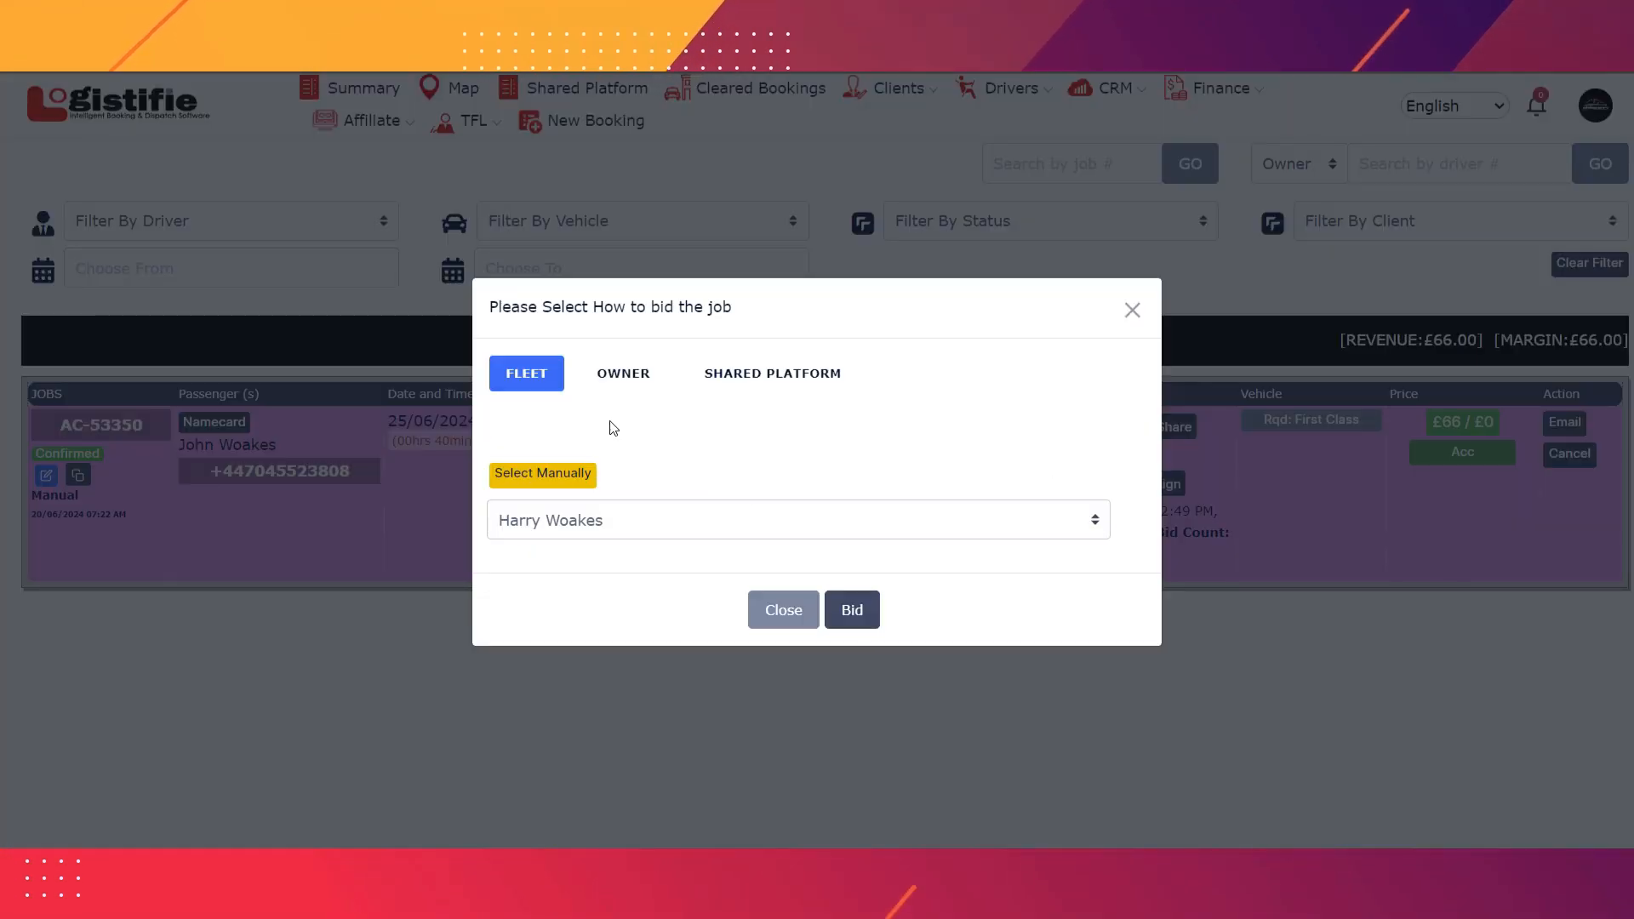
click(624, 374)
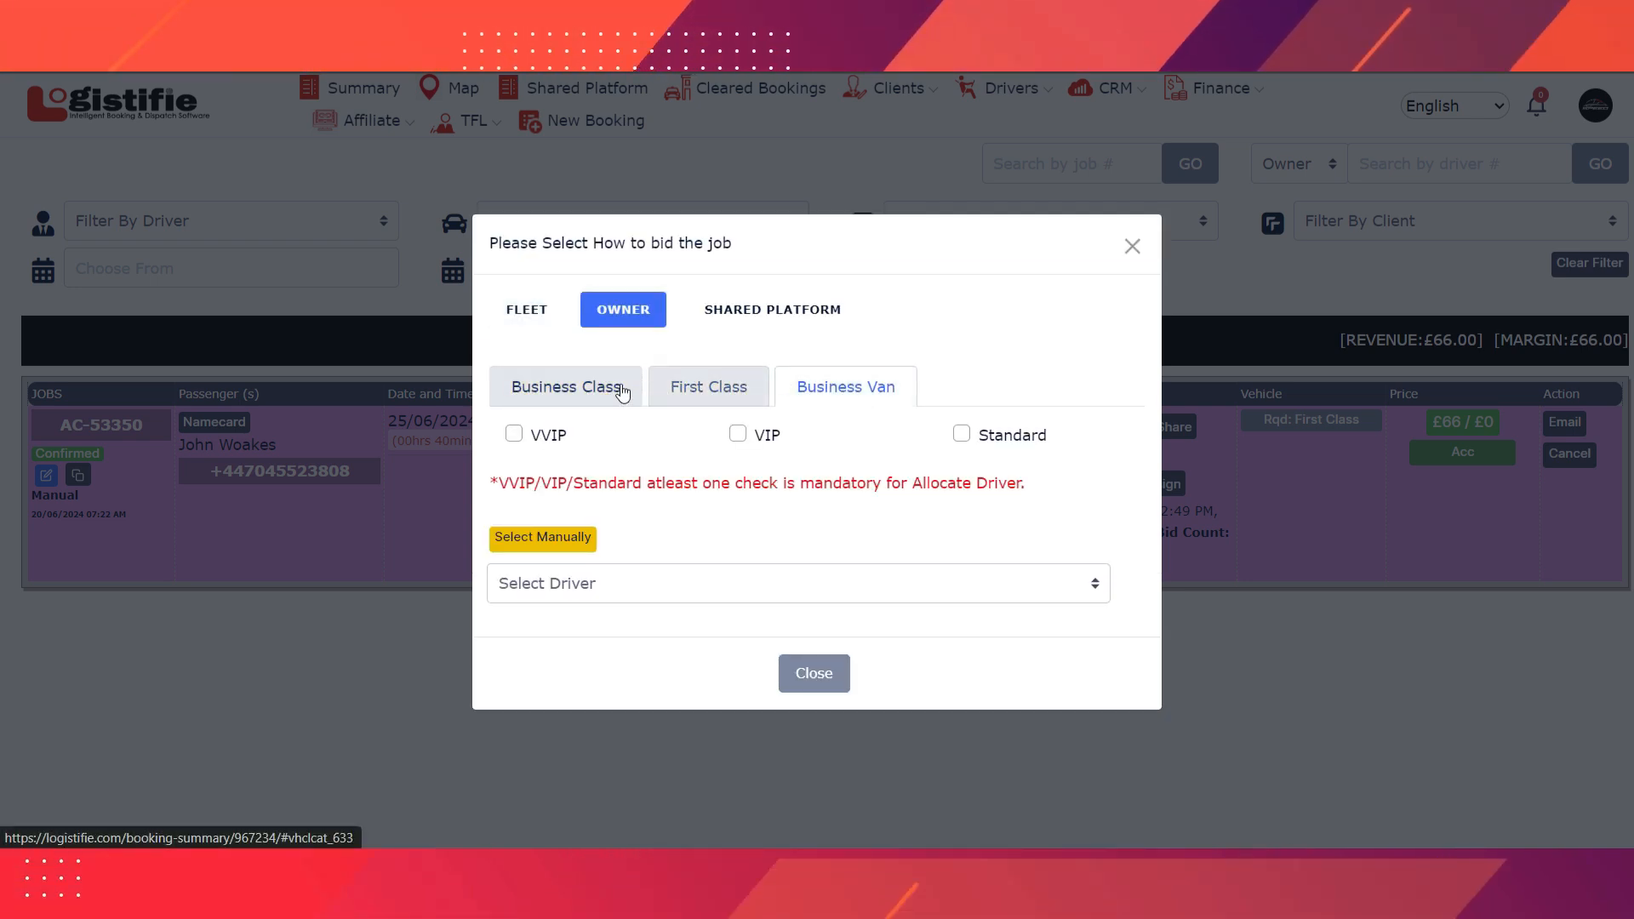
click(515, 435)
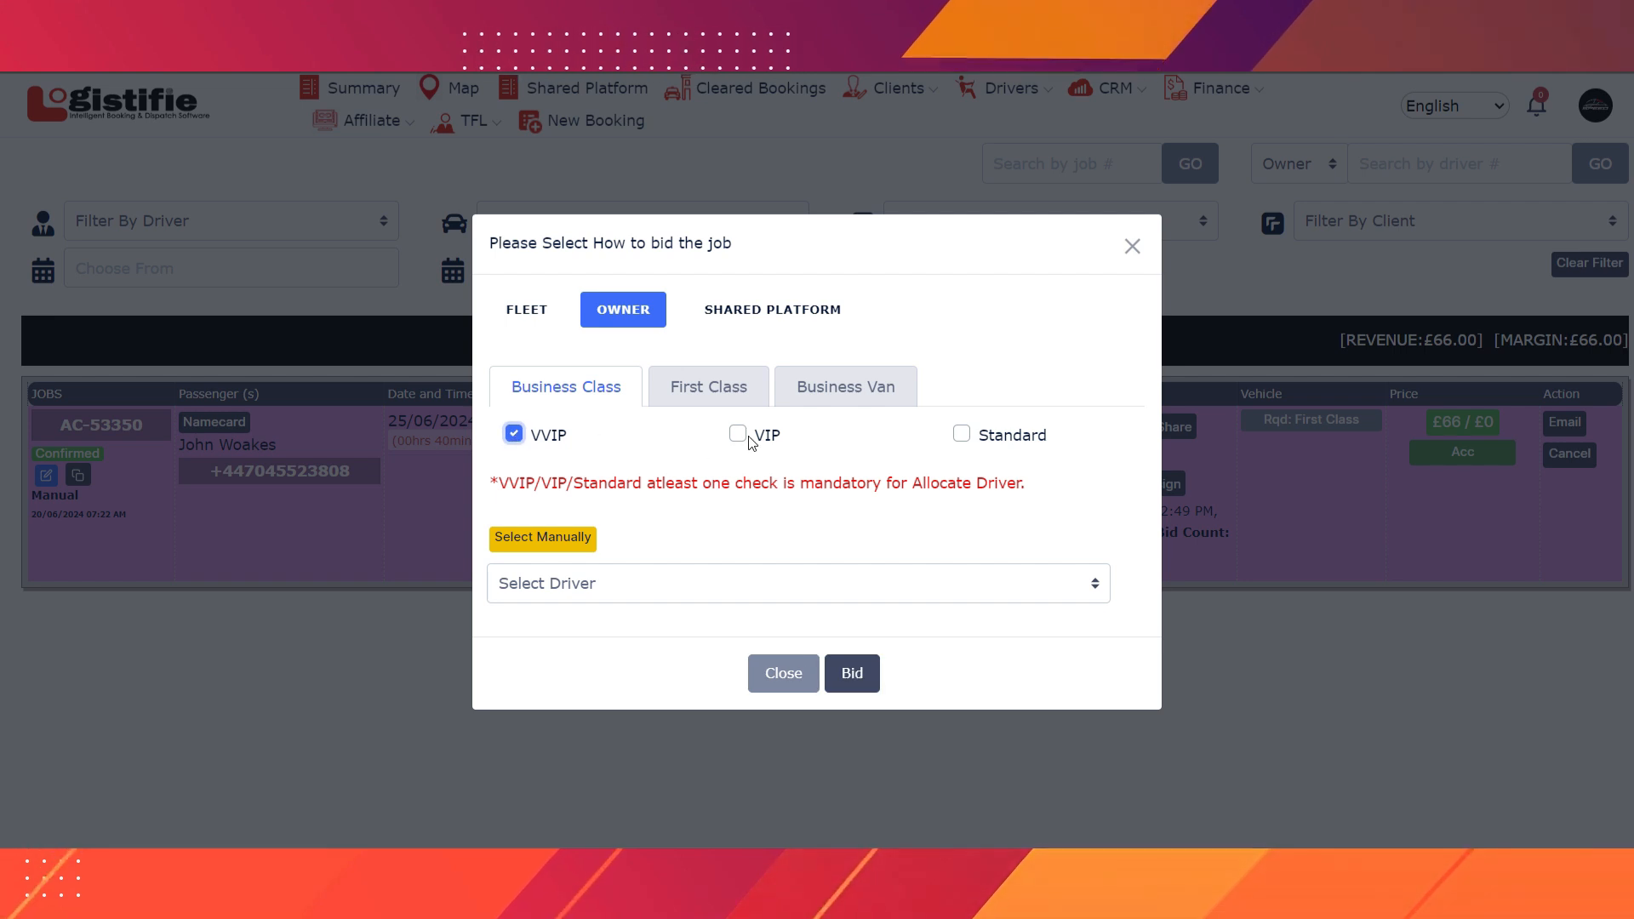
click(738, 435)
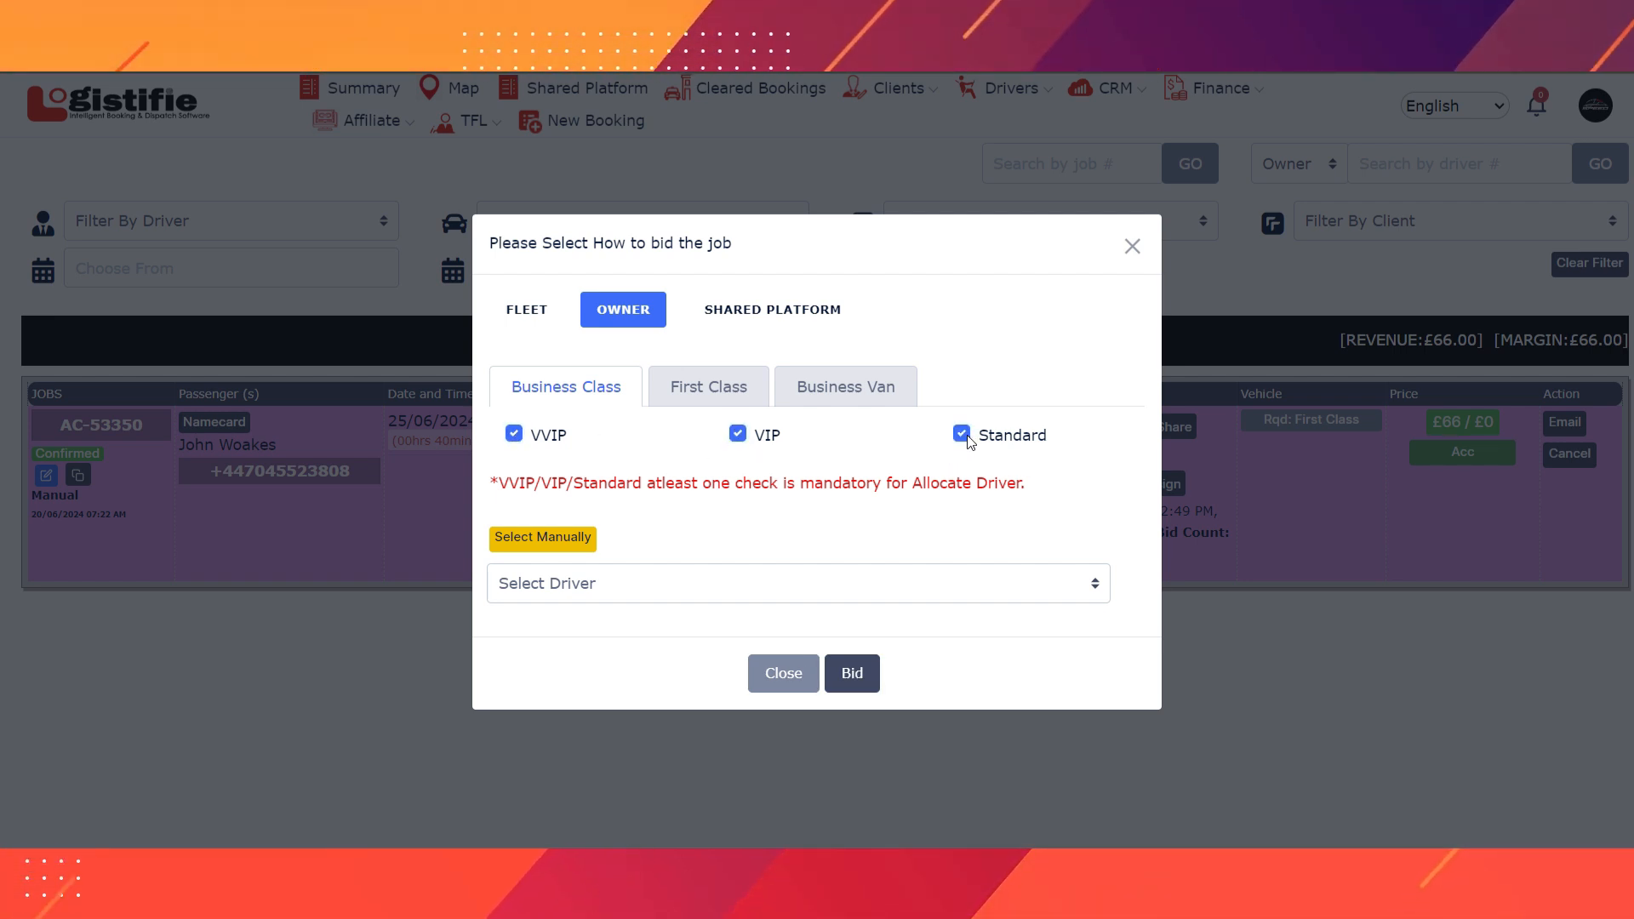
click(962, 435)
click(738, 435)
click(514, 435)
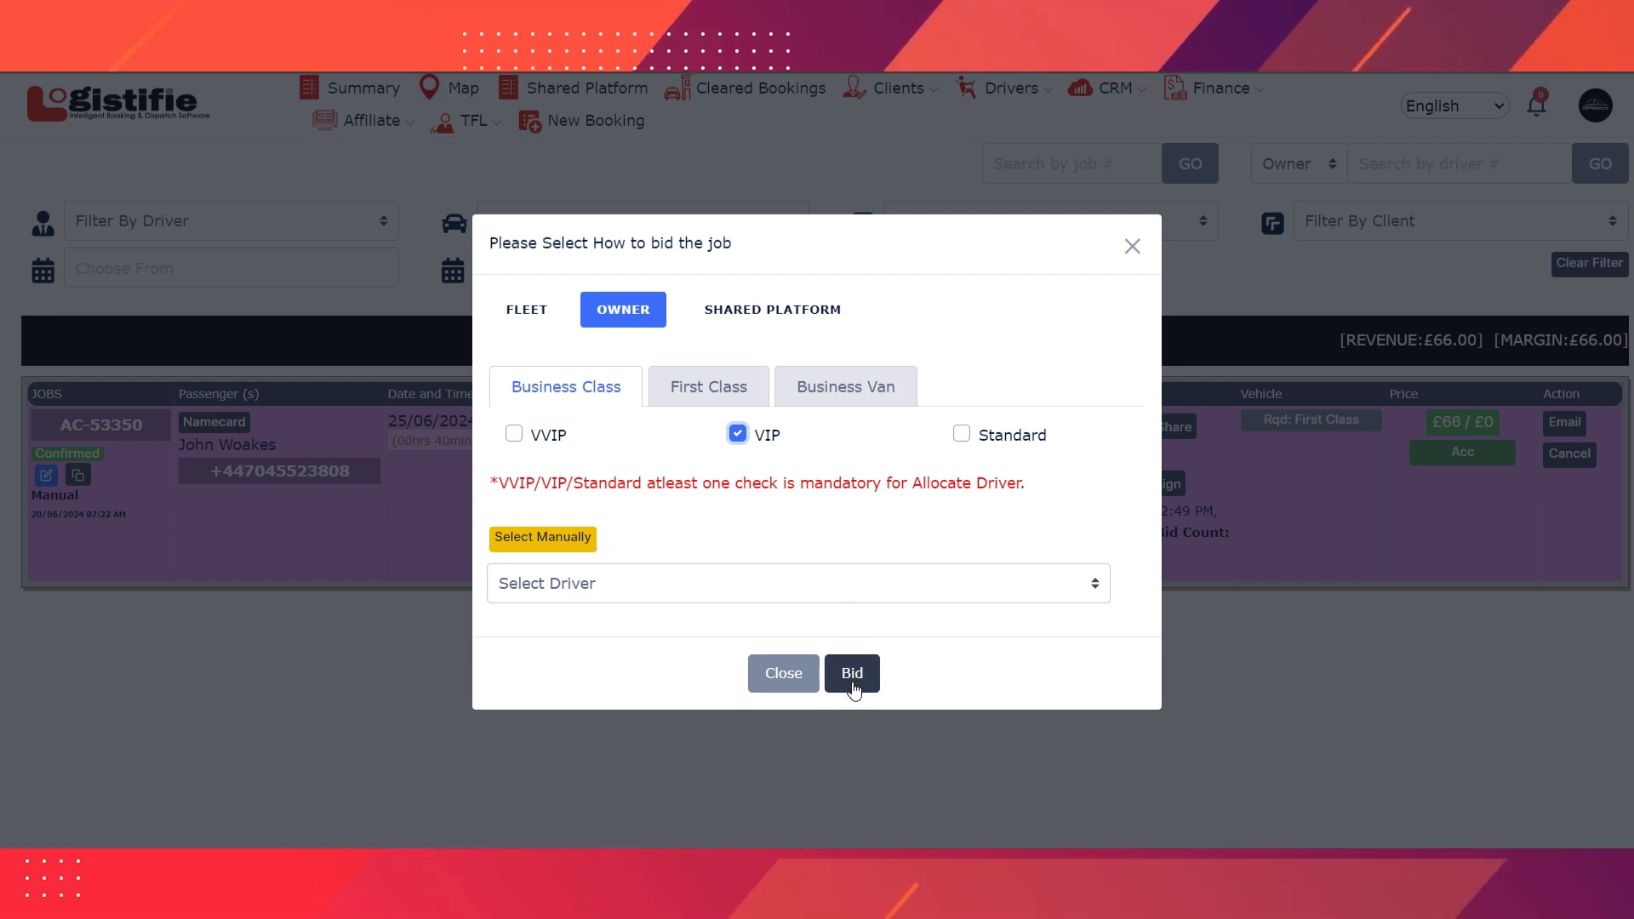
click(852, 682)
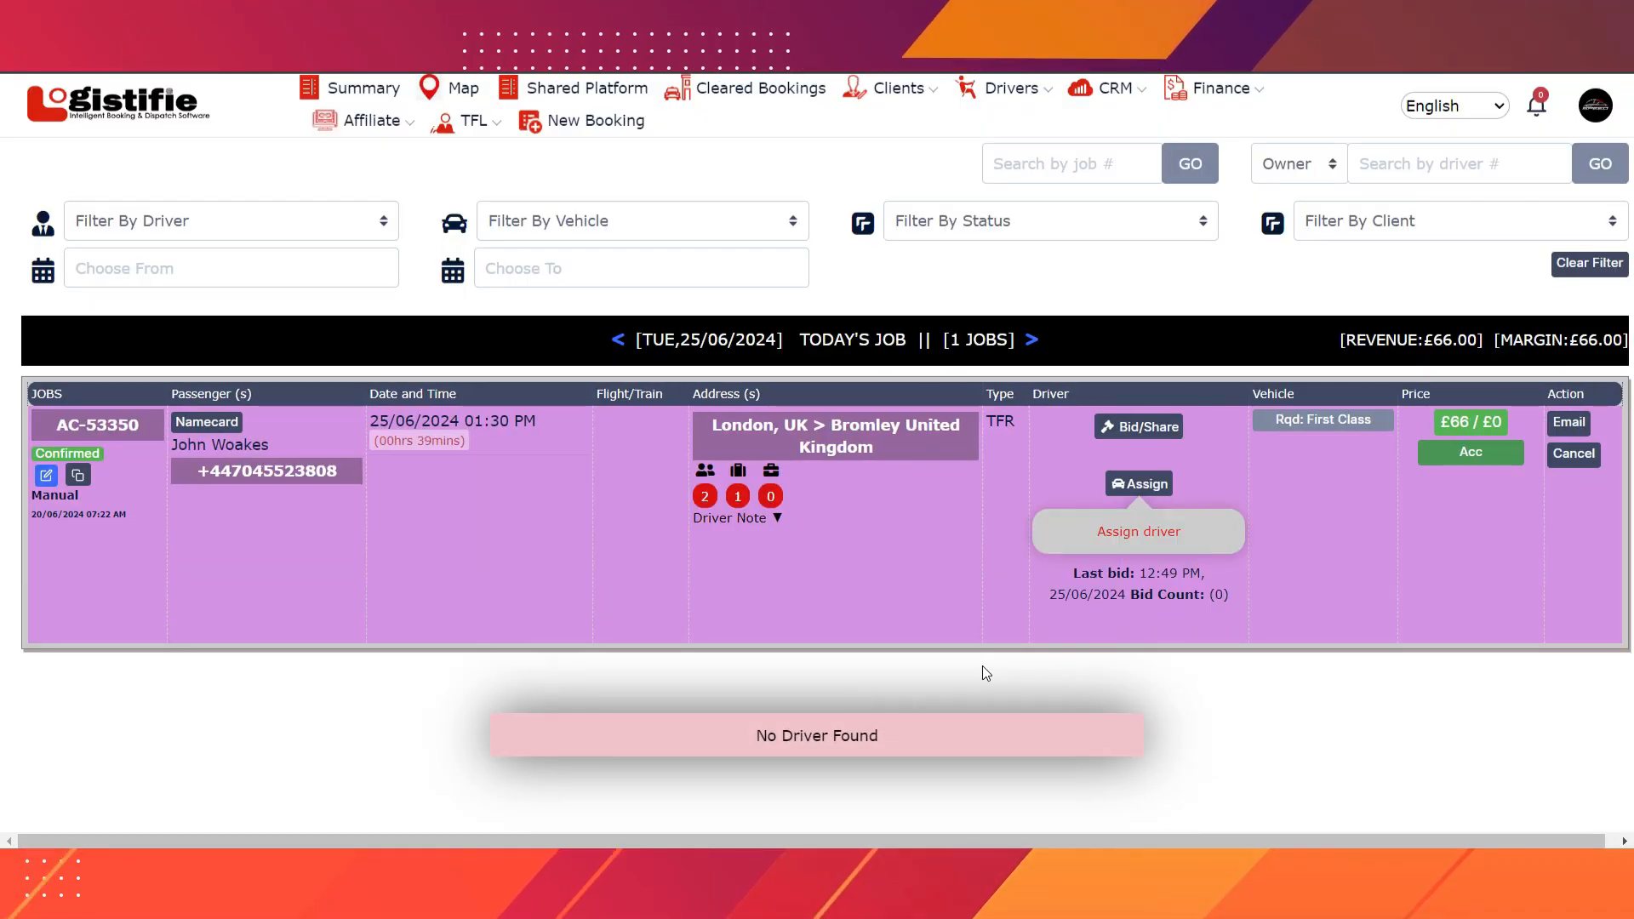
- Bid the job to the manually selected owner driver with the Business Class VIP level included
click(1143, 432)
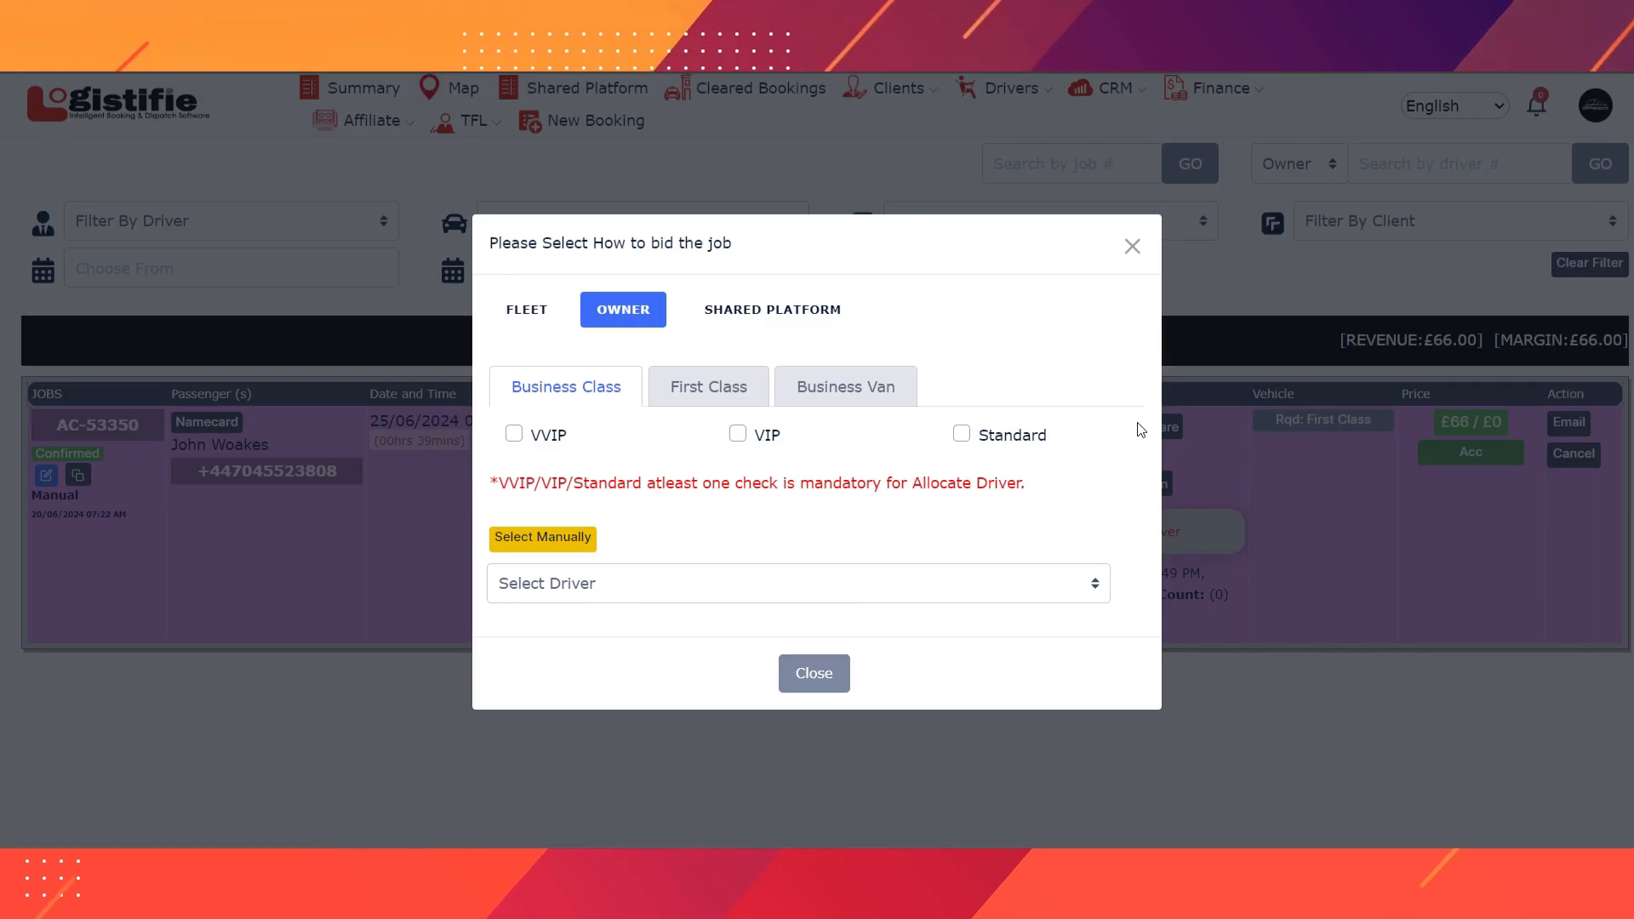
click(596, 585)
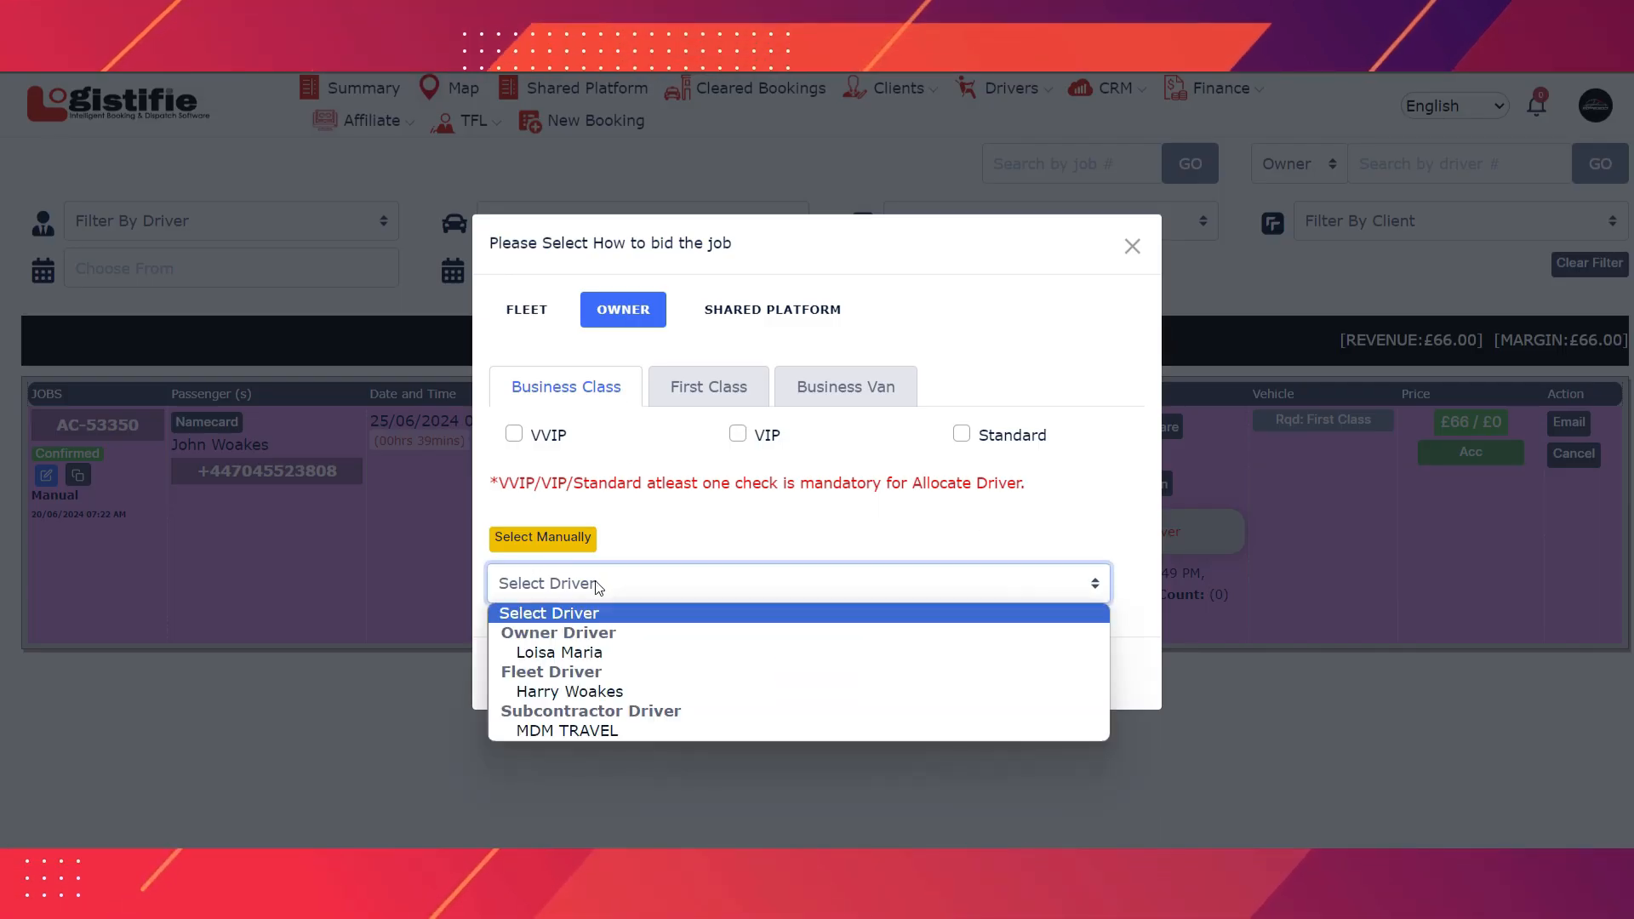
click(595, 654)
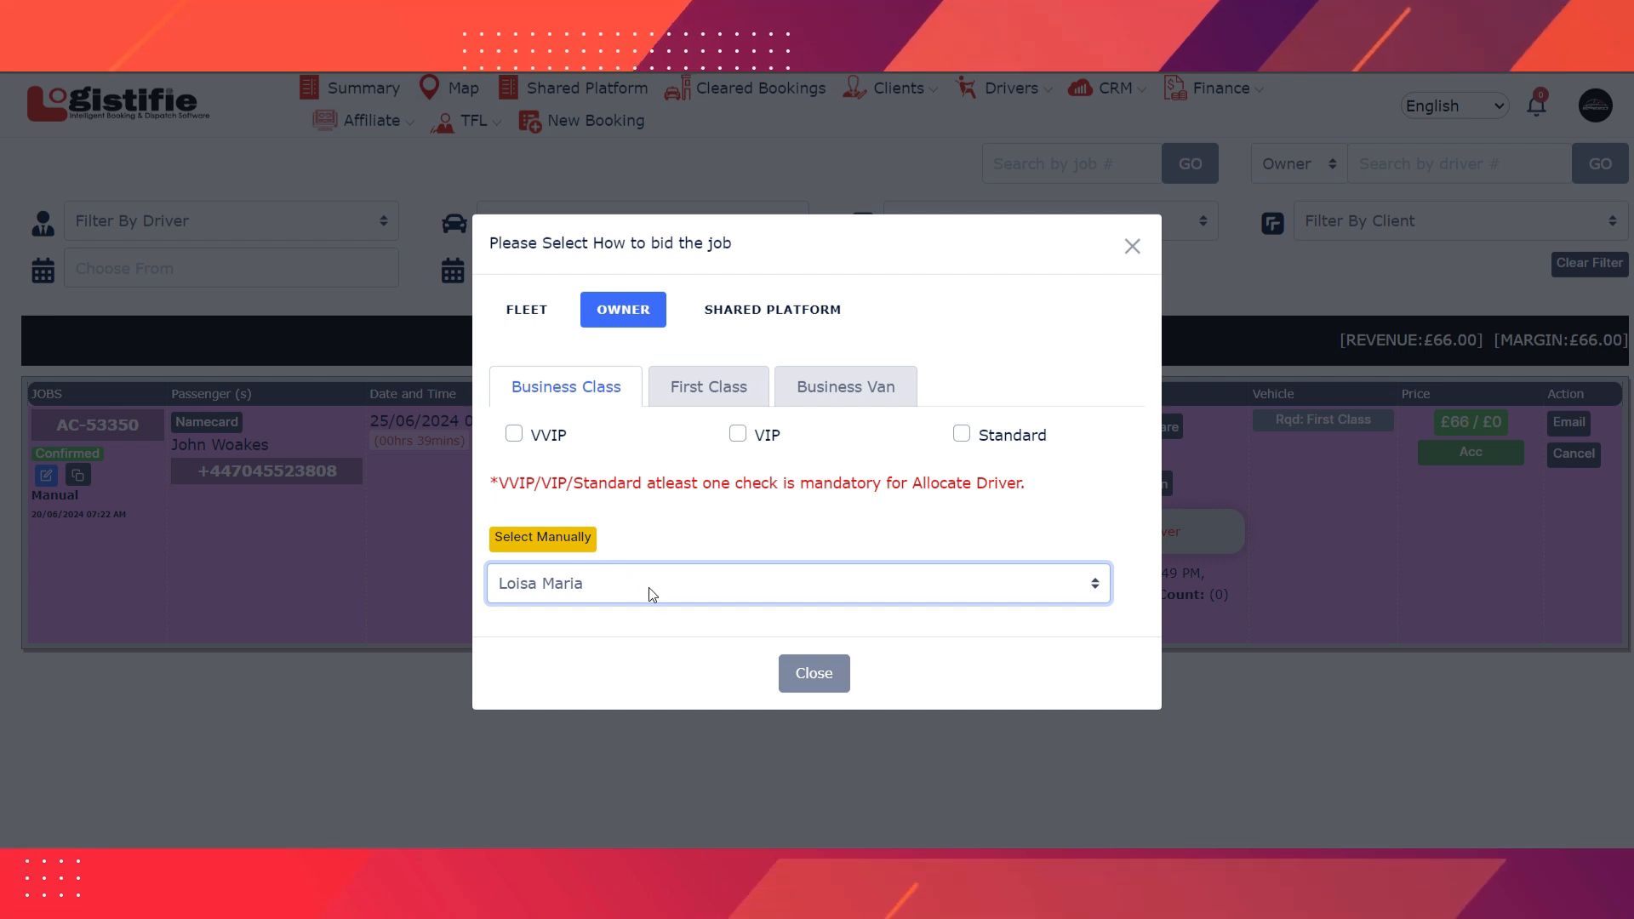
click(738, 435)
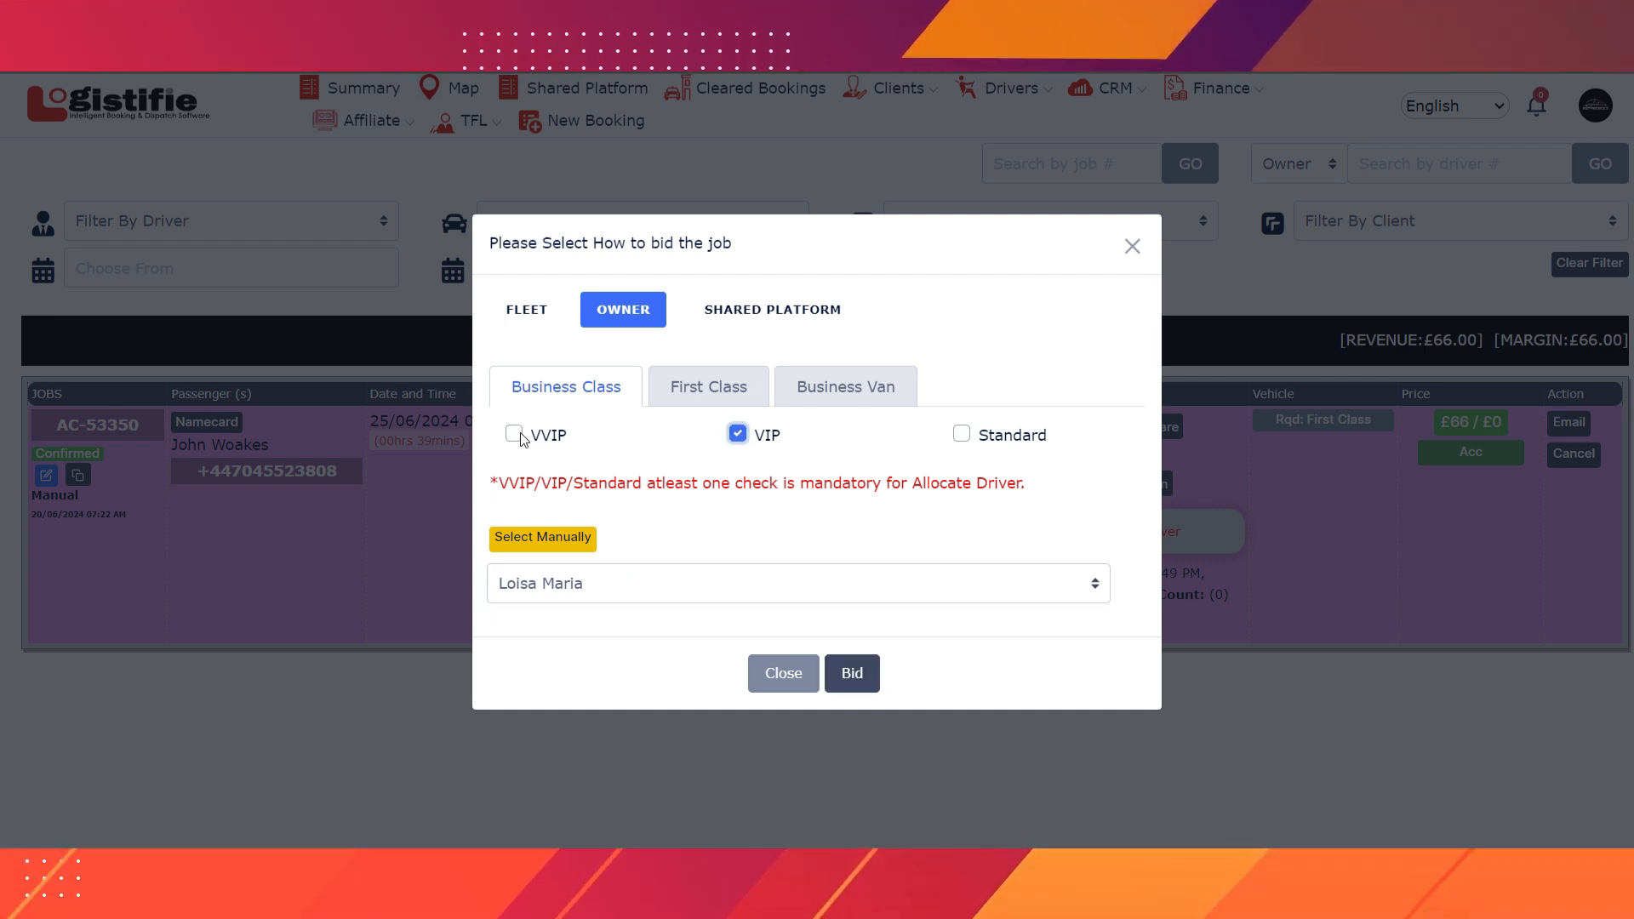
click(854, 674)
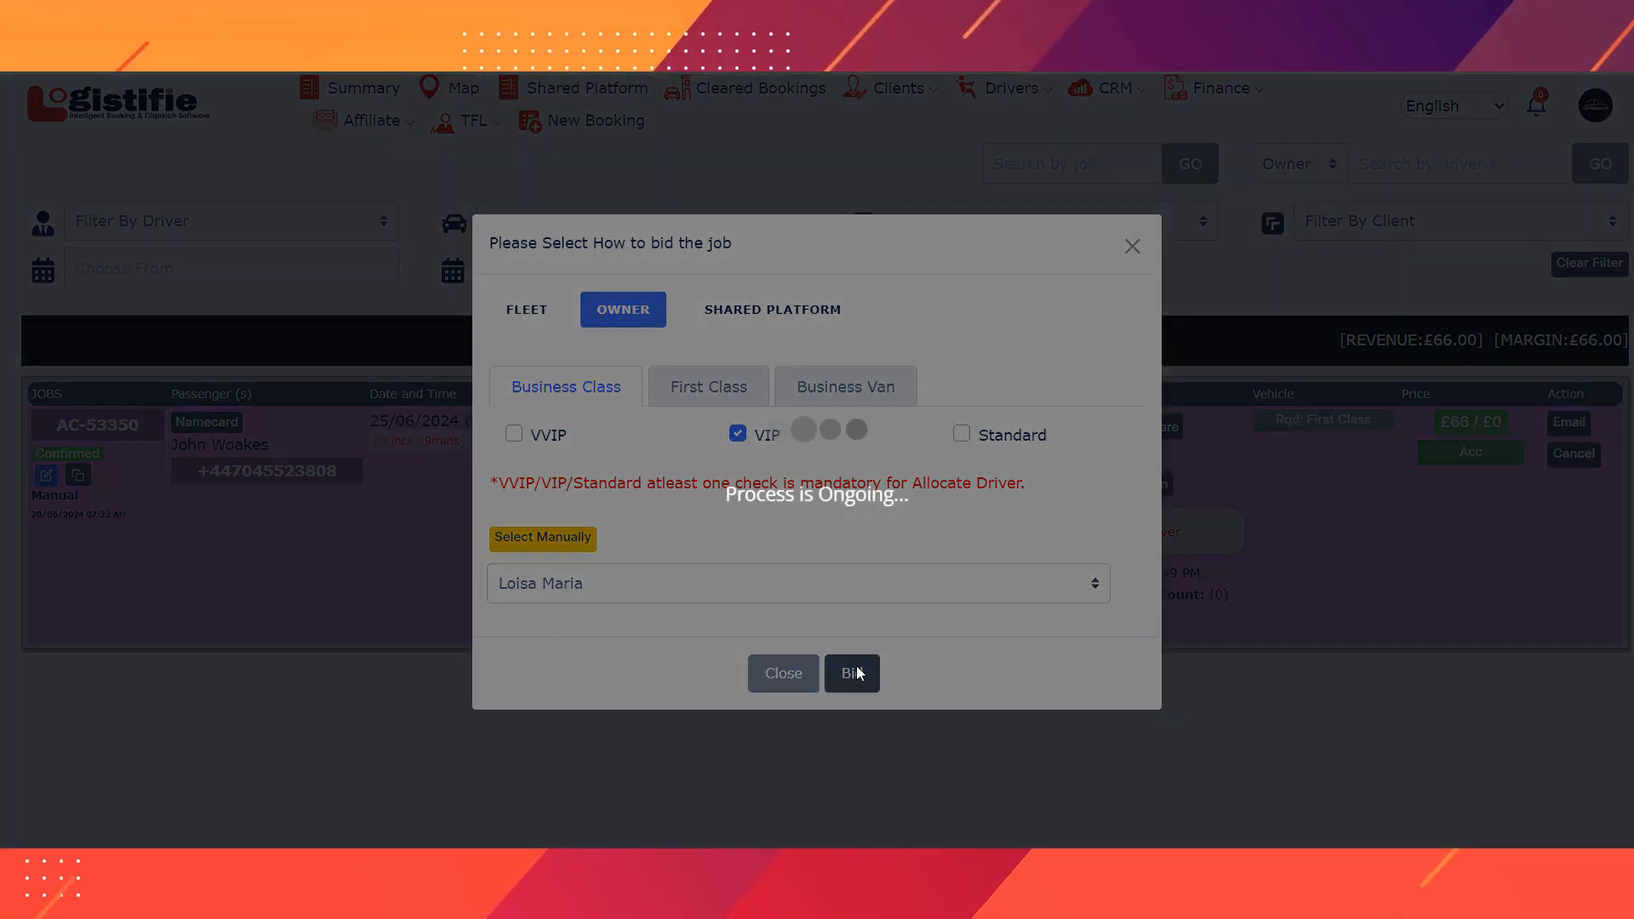